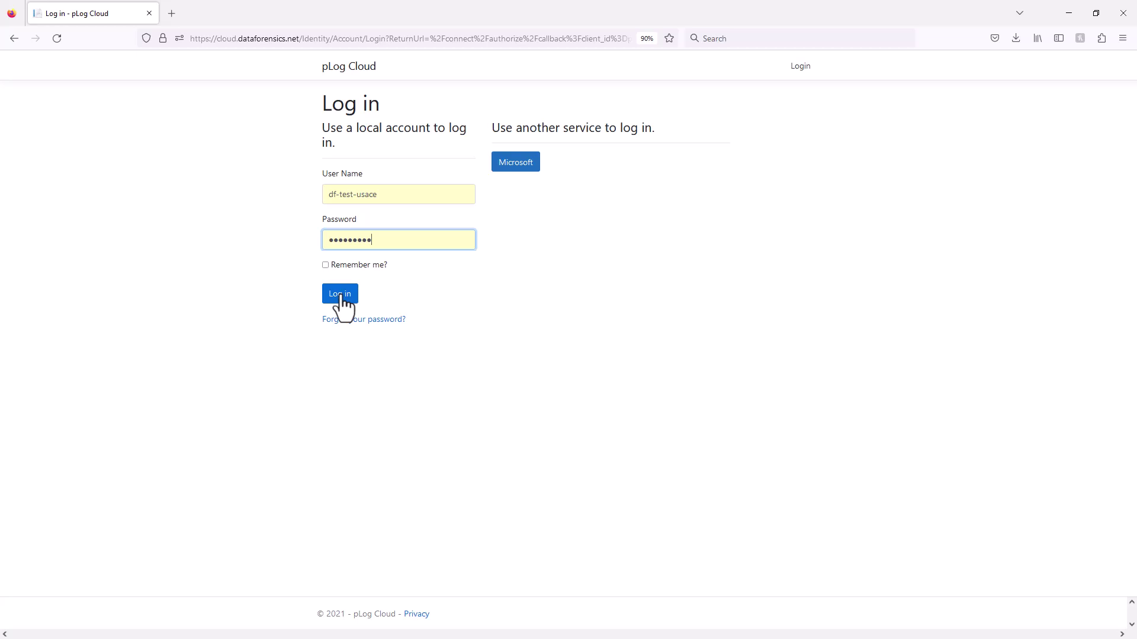
Log in to the cloud account and start a new lab data file in the Lab Data Converter
{"action": "left_click", "coordinate": [342, 298]}
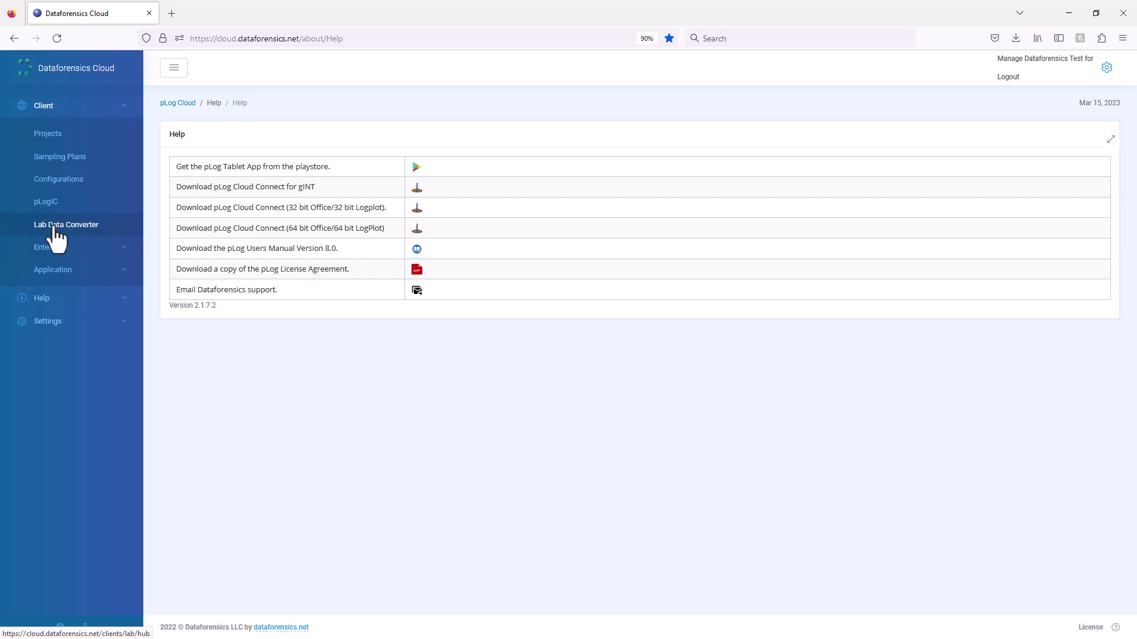
{"action": "left_click", "coordinate": [61, 228]}
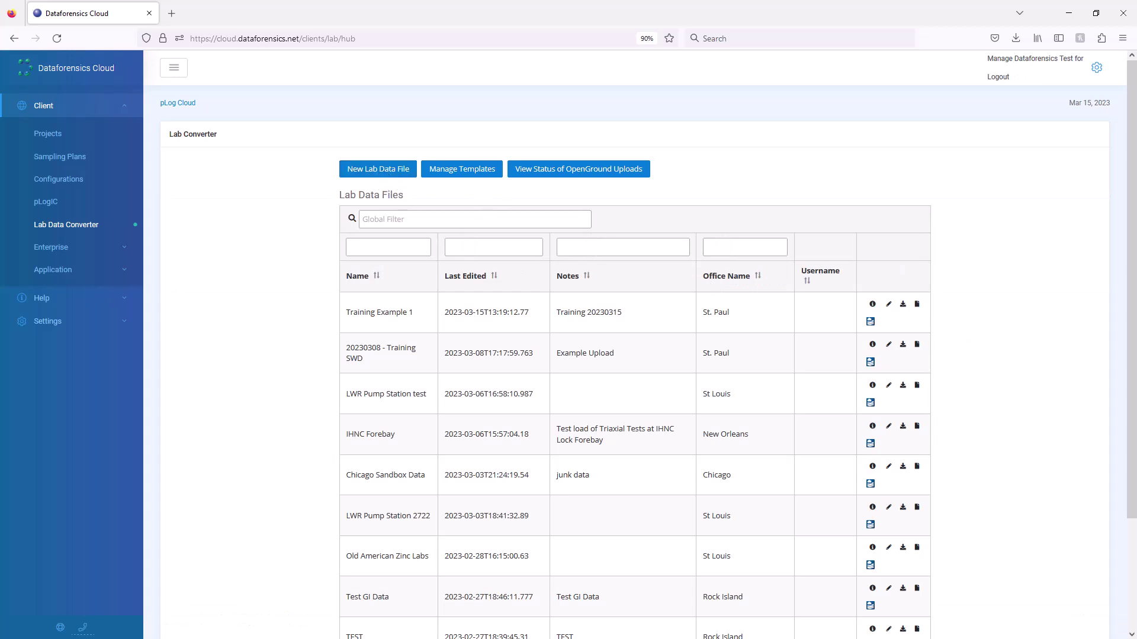
{"action": "left_click", "coordinate": [382, 171]}
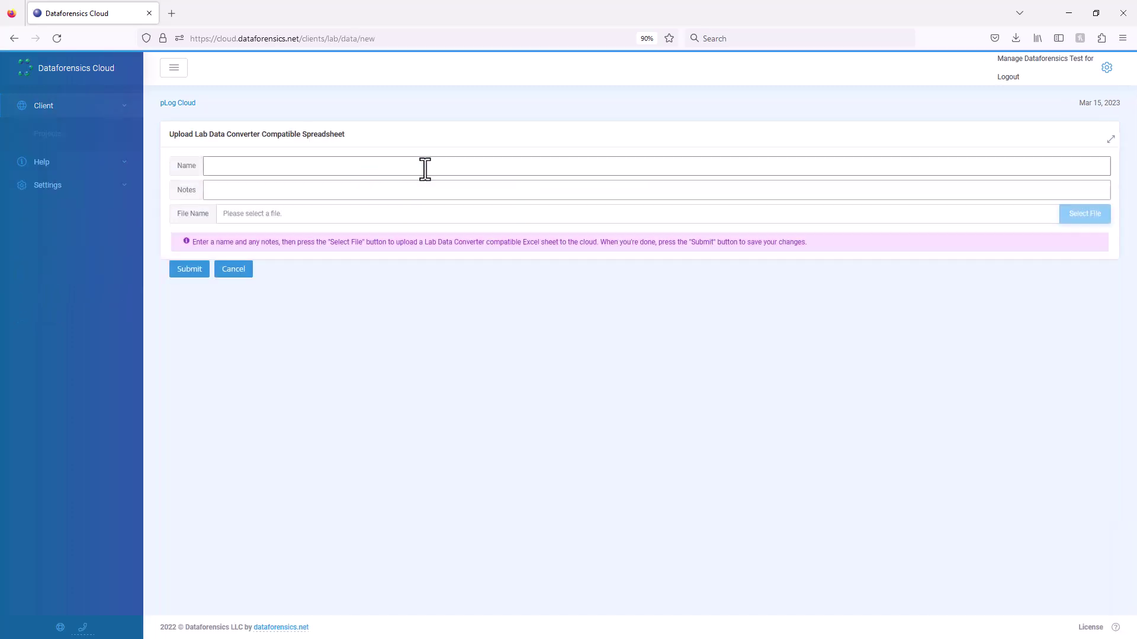
Switch to the USACE Coal Run Import.xlsx workbook in Excel and show the LabData sheet from its first row and column
{"action": "key", "text": "alt+Tab"}
{"action": "left_click_drag", "start_coordinate": [989, 173], "coordinate": [680, 148]}
{"action": "double_click", "coordinate": [679, 147]}
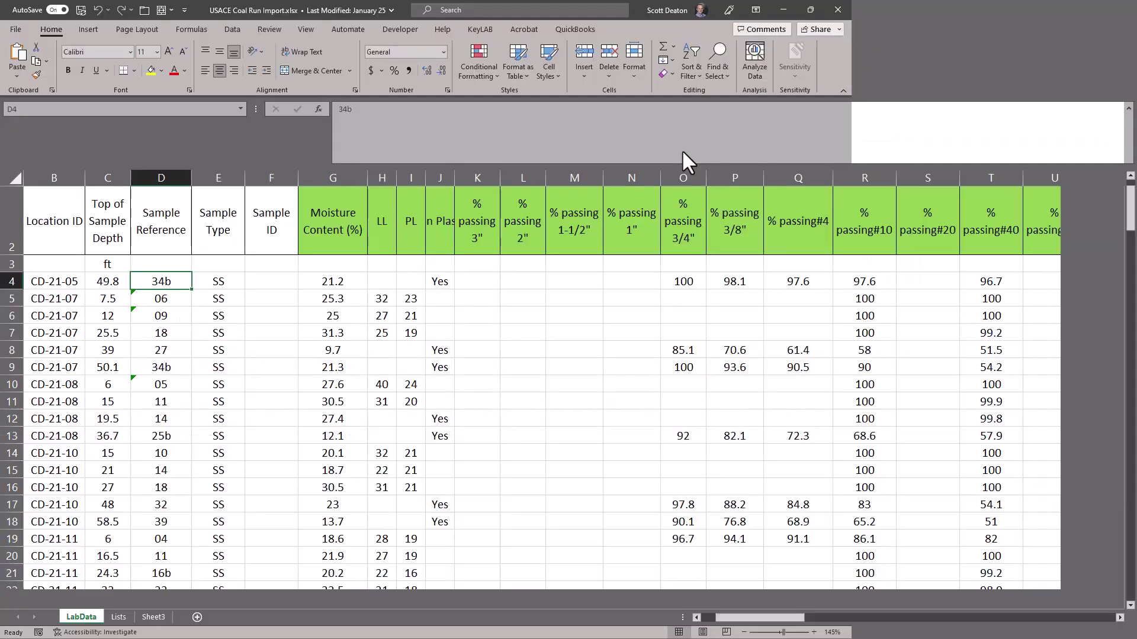
{"action": "left_click_drag", "start_coordinate": [723, 617], "coordinate": [709, 618]}
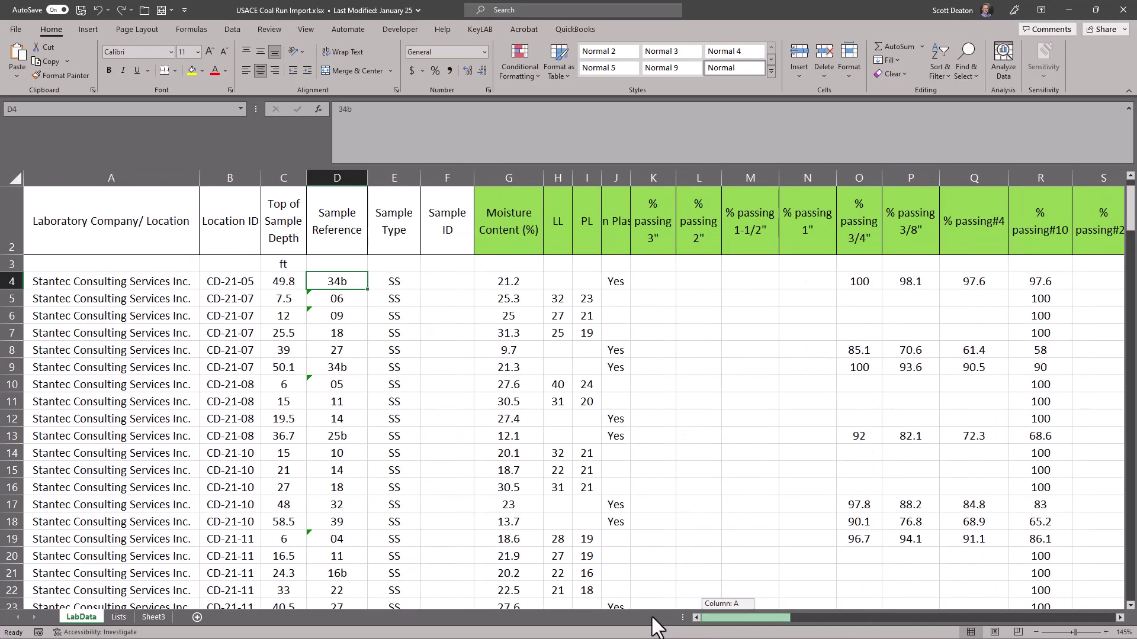
{"action": "scroll", "coordinate": [284, 373], "scroll_direction": "up", "scroll_amount": 1}
{"action": "left_click", "coordinate": [586, 350]}
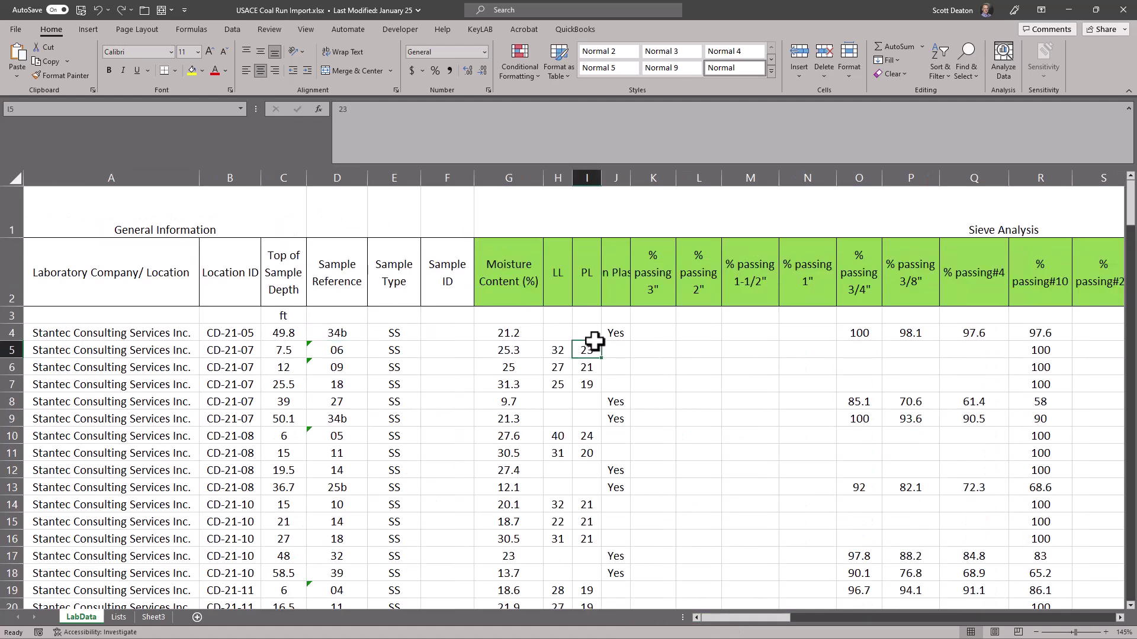
Examine the LabData columns along row 4 from sieve analysis through hydraulic conductivity, and return to the General Information columns
{"action": "left_click", "coordinate": [654, 333]}
{"action": "key", "text": "Right"}
{"action": "key", "text": "Right"}
{"action": "key", "text": "Right"}
{"action": "key", "text": "Right"}
{"action": "key", "text": "Right"}
{"action": "key", "text": "Right"}
{"action": "key", "text": "Right"}
{"action": "key", "text": "Right"}
{"action": "key", "text": "Right"}
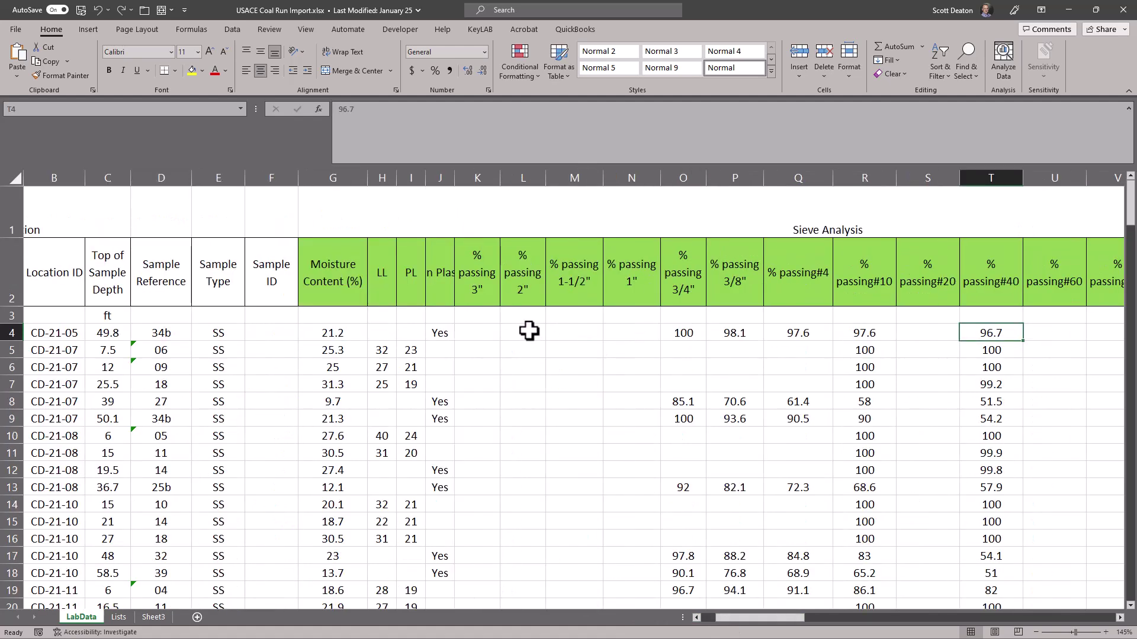
{"action": "key", "text": "Right"}
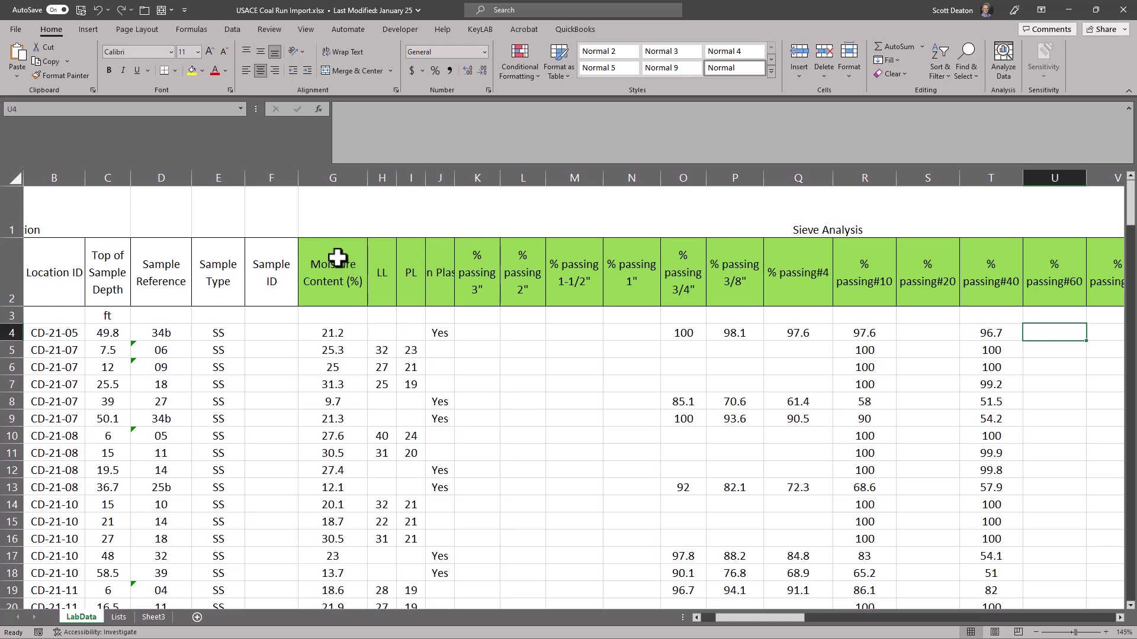
{"action": "key", "text": "Right"}
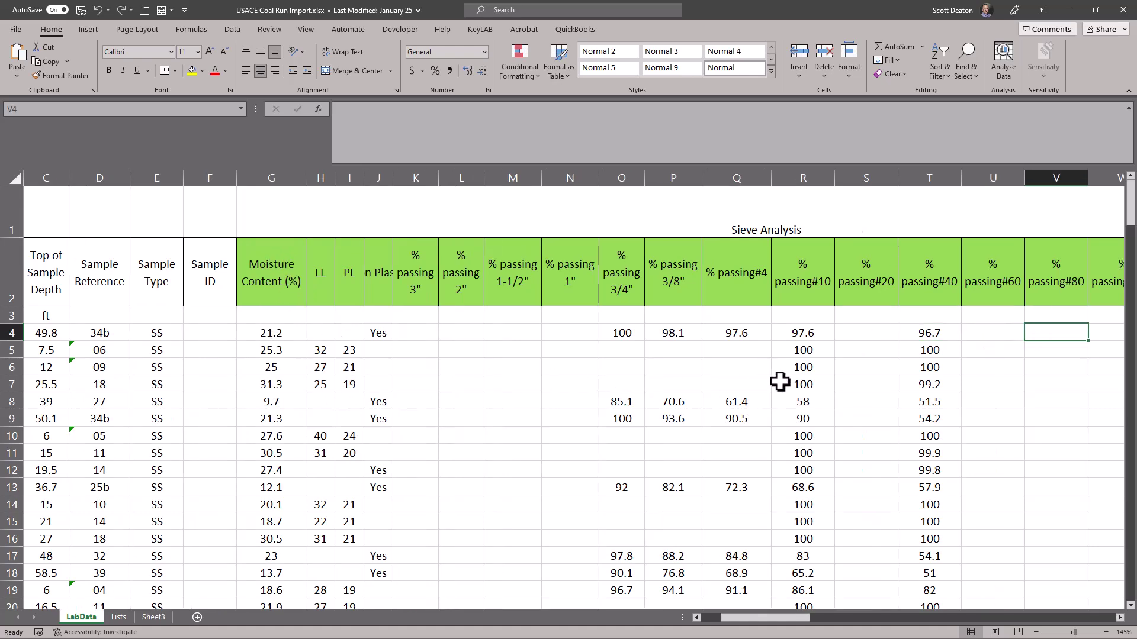
{"action": "key", "text": "Right"}
{"action": "key", "text": "Right"}
{"action": "key", "text": "Right"}
{"action": "key", "text": "Right"}
{"action": "key", "text": "Right"}
{"action": "key", "text": "Right"}
{"action": "key", "text": "Right"}
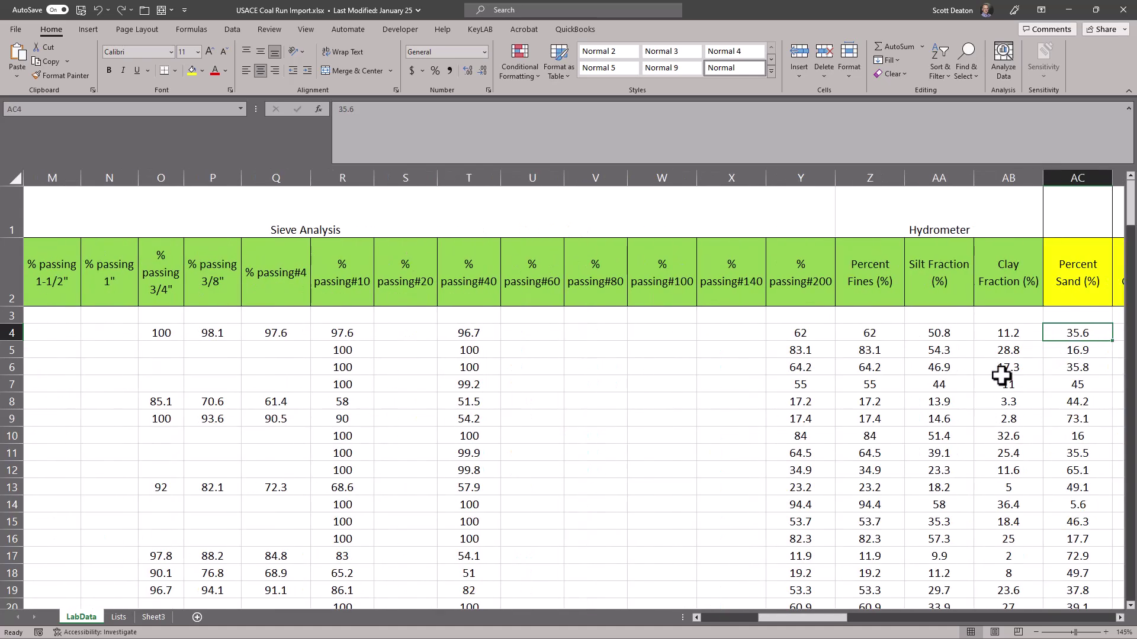
{"action": "key", "text": "Right"}
{"action": "key", "text": "Right"}
{"action": "key", "text": "Right"}
{"action": "key", "text": "Right"}
{"action": "key", "text": "Right"}
{"action": "key", "text": "Right"}
{"action": "key", "text": "Right"}
{"action": "key", "text": "Right"}
{"action": "key", "text": "Right"}
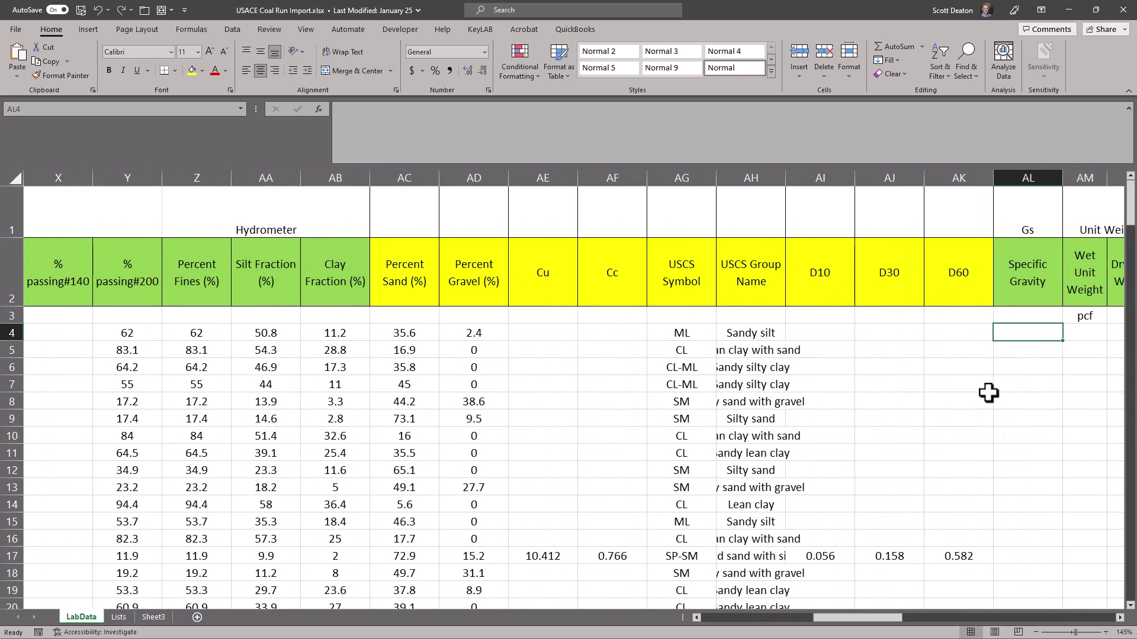
{"action": "key", "text": "Right"}
{"action": "key", "text": "Right"}
{"action": "key", "text": "Right"}
{"action": "key", "text": "Right"}
{"action": "key", "text": "Right"}
{"action": "key", "text": "Right"}
{"action": "key", "text": "Right"}
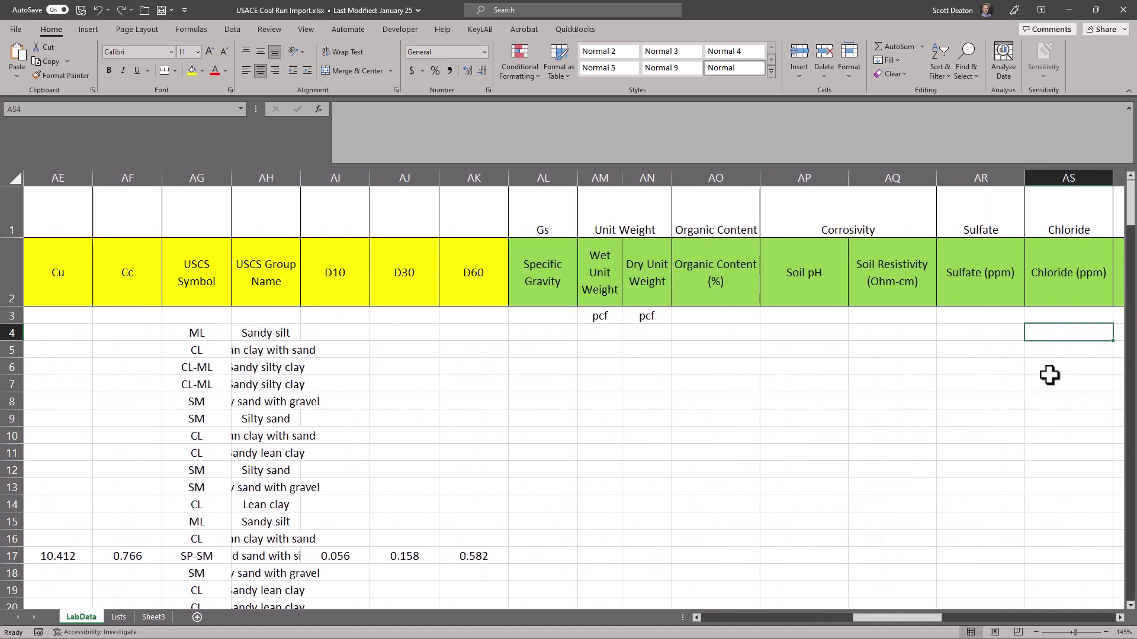
{"action": "key", "text": "Right"}
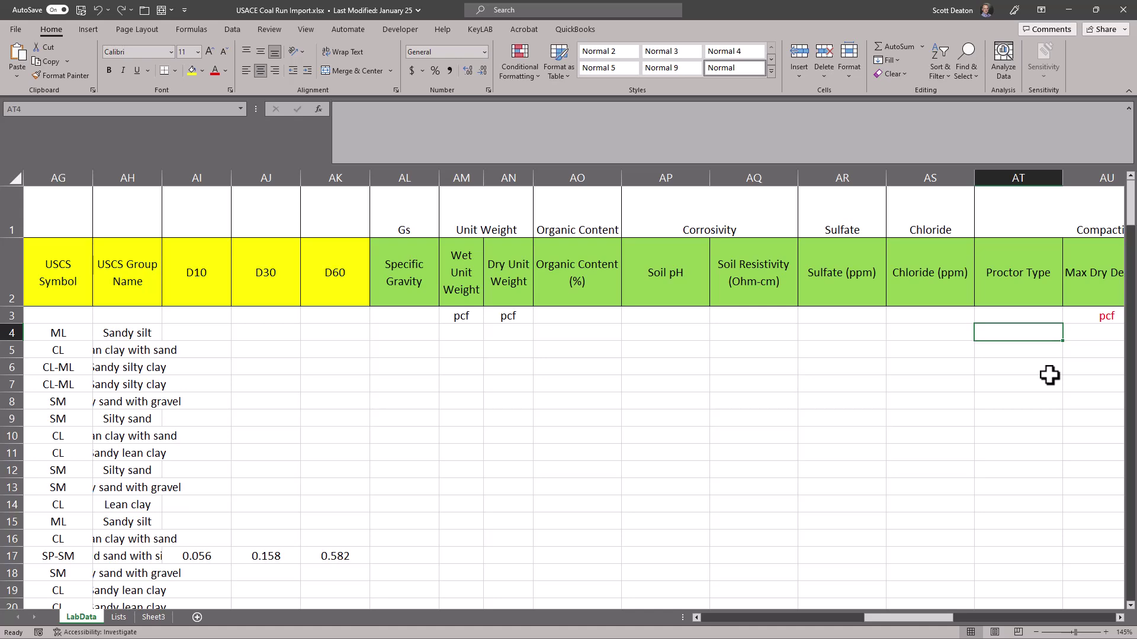
{"action": "key", "text": "Right"}
{"action": "key", "text": "Right"}
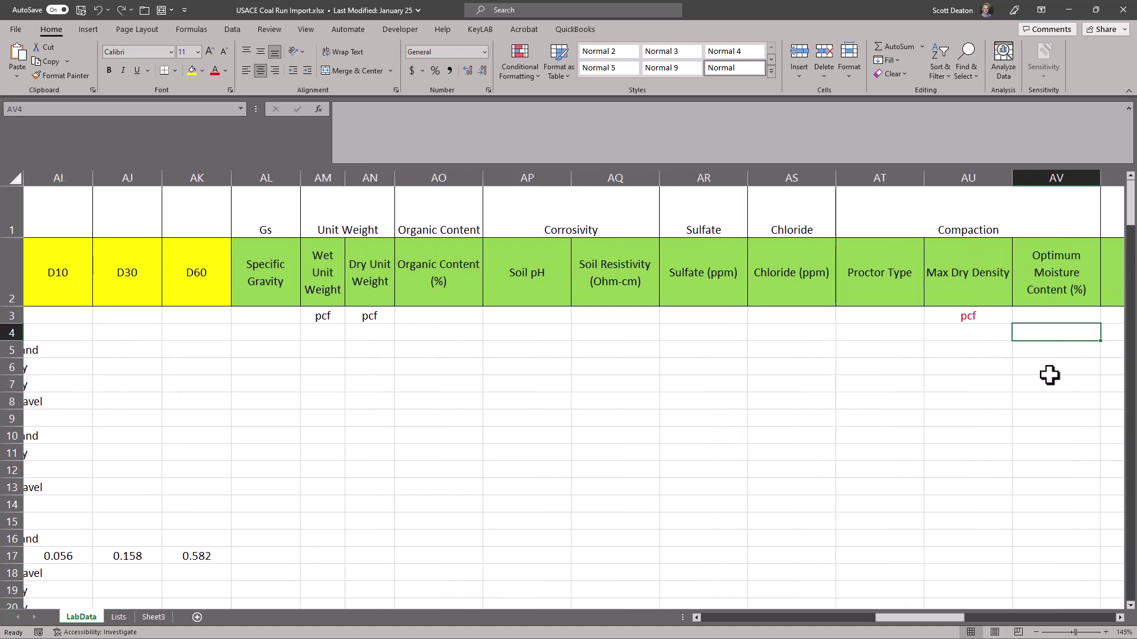
{"action": "key", "text": "Right"}
{"action": "key", "text": "Right"}
{"action": "key", "text": "Right"}
{"action": "key", "text": "Right"}
{"action": "key", "text": "Right"}
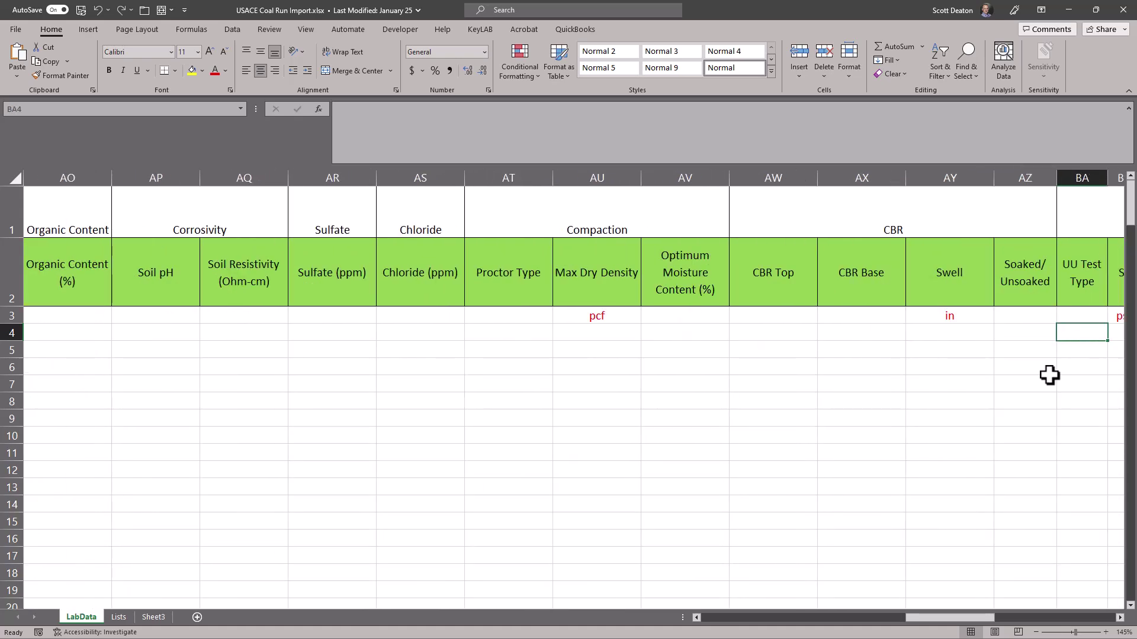
{"action": "key", "text": "Right"}
{"action": "key", "text": "Right"}
{"action": "key", "text": "Right"}
{"action": "key", "text": "Right"}
{"action": "key", "text": "Right"}
{"action": "key", "text": "Right"}
{"action": "key", "text": "Right"}
{"action": "key", "text": "Right"}
{"action": "key", "text": "Right"}
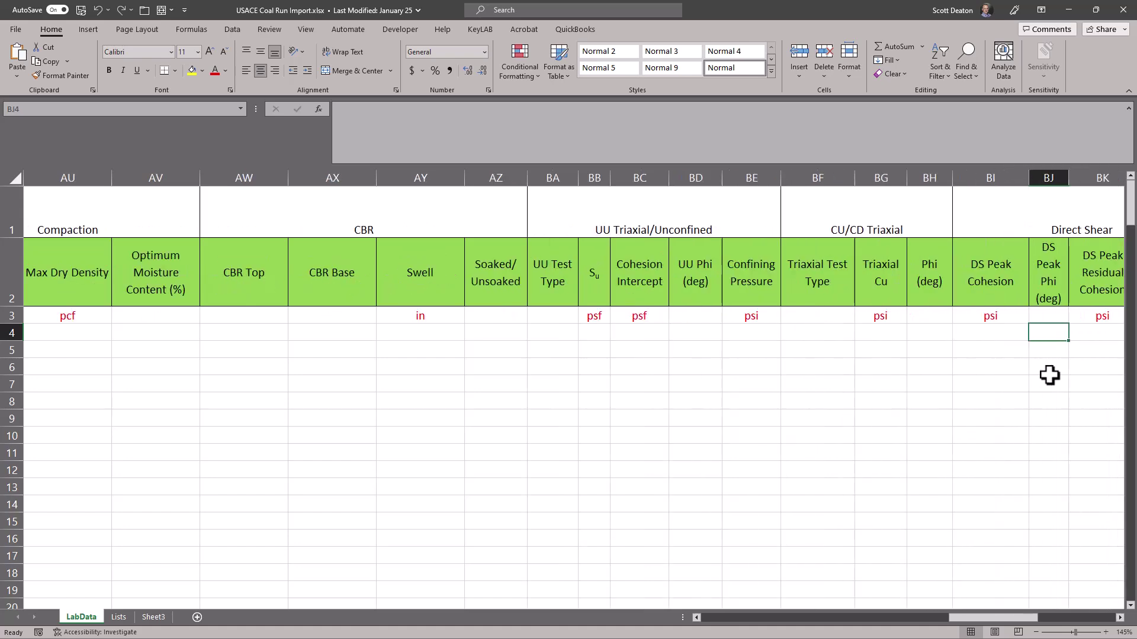
{"action": "key", "text": "Right"}
{"action": "key", "text": "Right"}
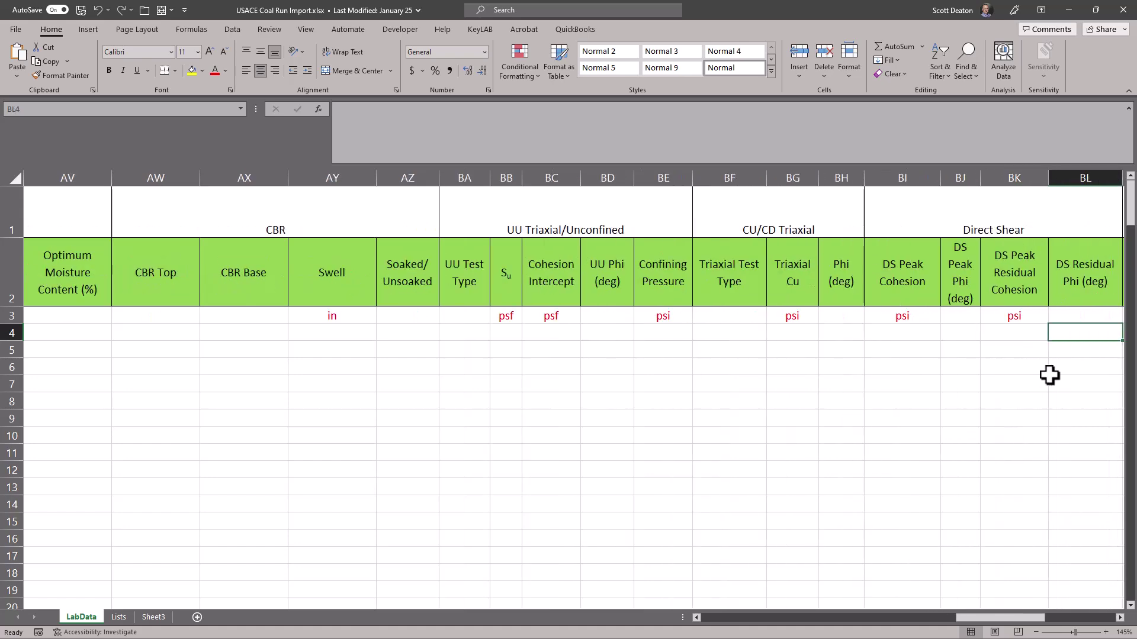
{"action": "key", "text": "Right"}
{"action": "key", "text": "Right"}
{"action": "key", "text": "Right"}
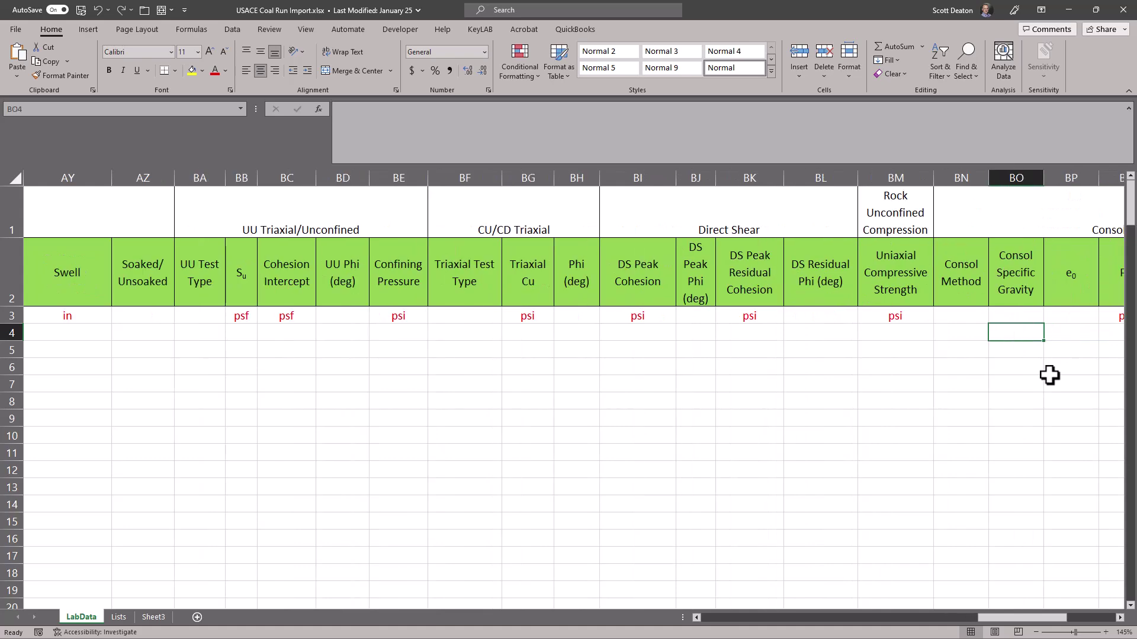
{"action": "key", "text": "Right"}
{"action": "key", "text": "Right"}
{"action": "key", "text": "Right"}
{"action": "key", "text": "Right"}
{"action": "key", "text": "Right"}
{"action": "key", "text": "Right"}
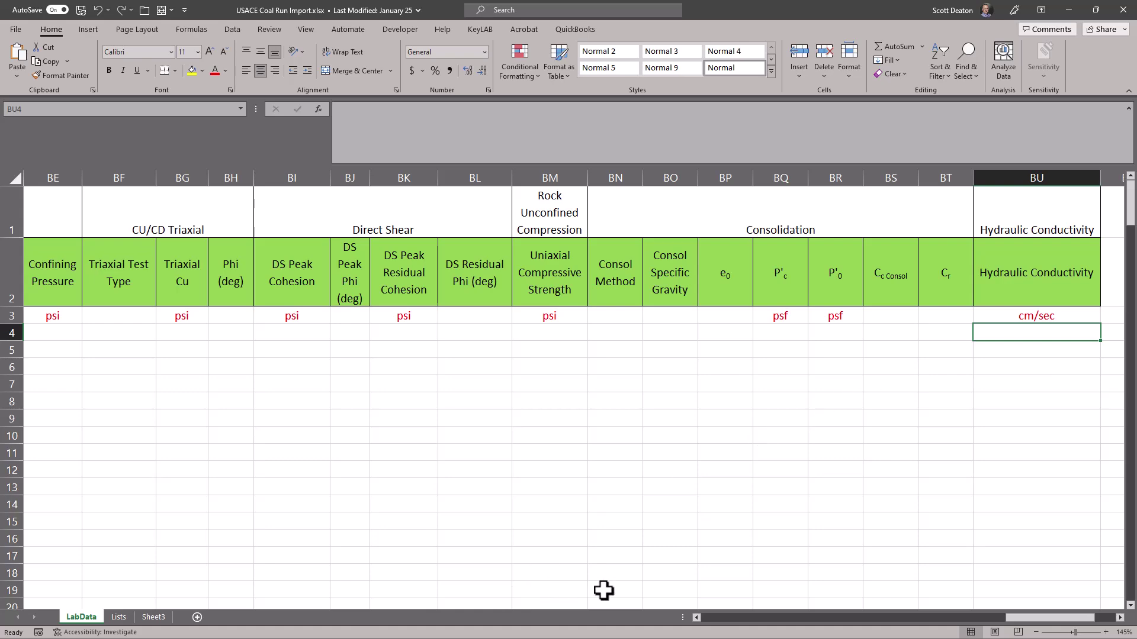
{"action": "left_click_drag", "start_coordinate": [1053, 627], "coordinate": [660, 616]}
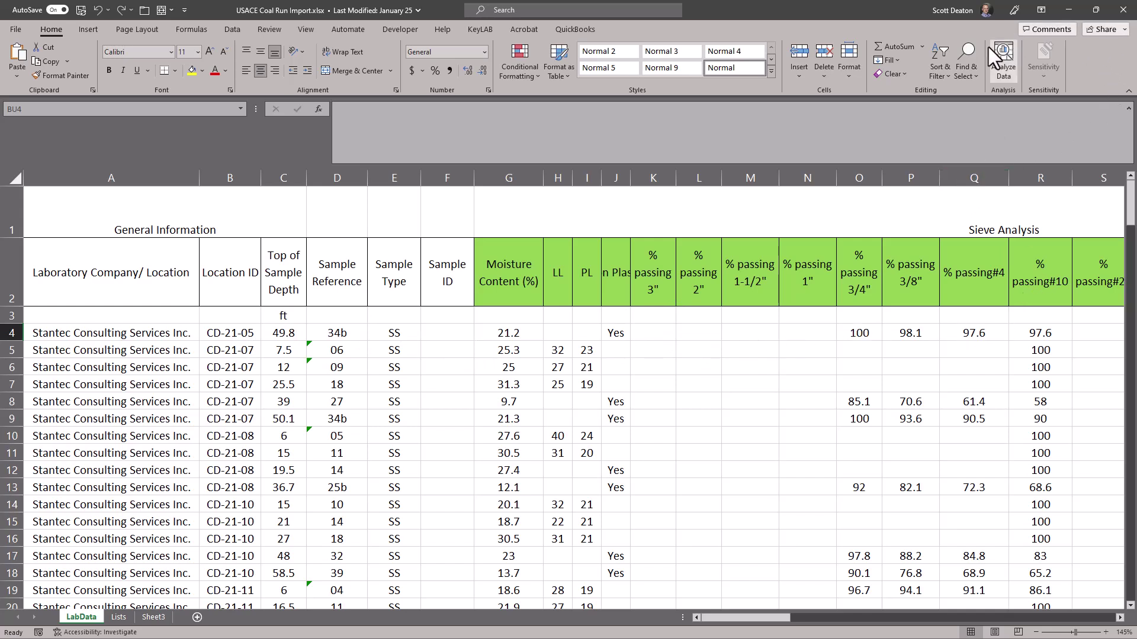
Close the workbook and give the new lab data file the name Lab Converter Video Demo and the notes Example Dataset
{"action": "left_click", "coordinate": [1122, 11]}
{"action": "left_click", "coordinate": [258, 169]}
{"action": "type", "text": "Lab "}
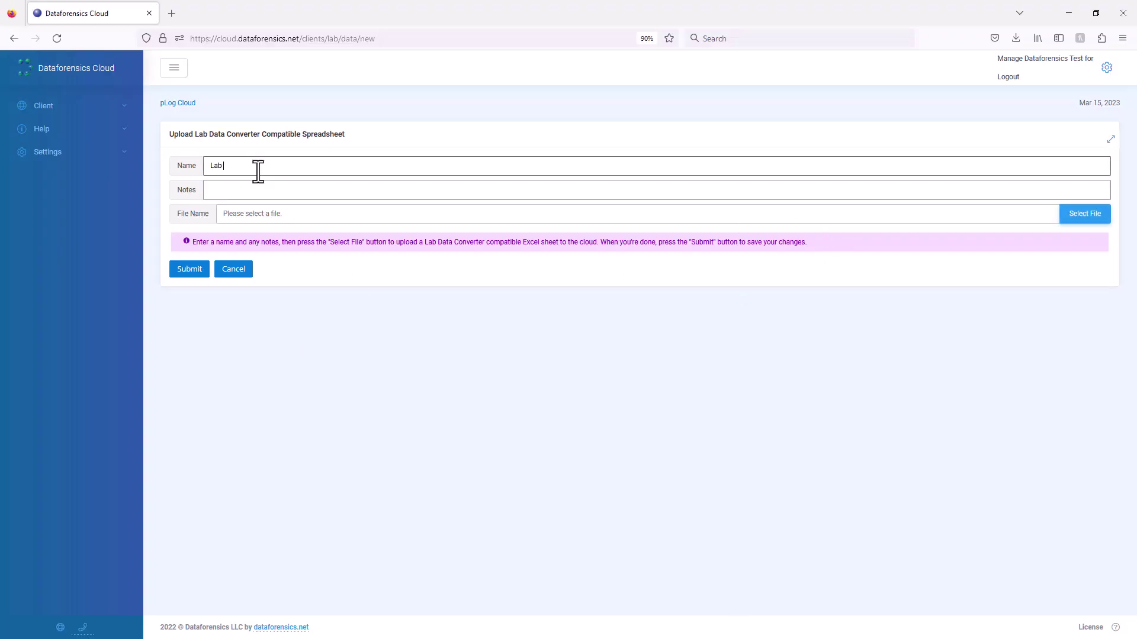
{"action": "type", "text": "Converter Video Demo"}
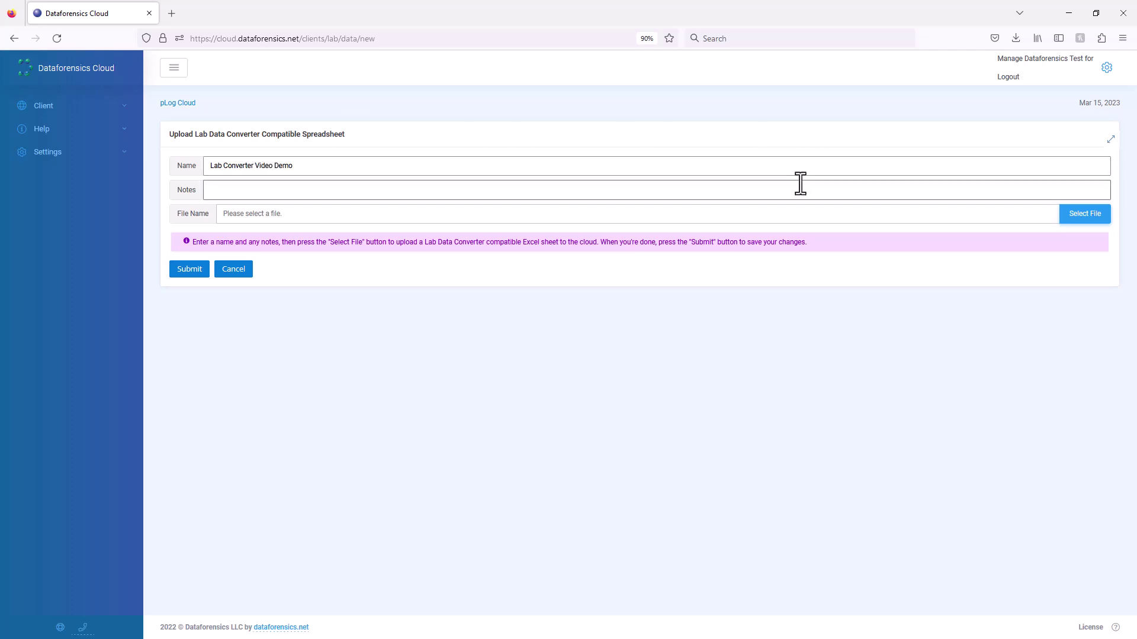
{"action": "type", "text": "Example Dataset"}
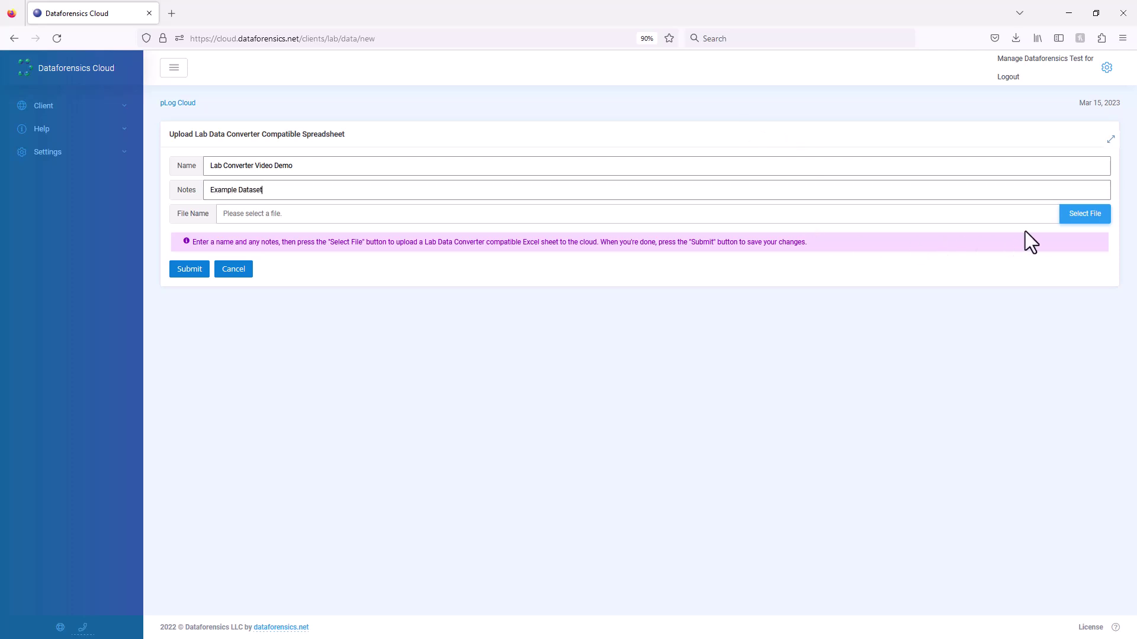
Attach USACE Coal Run Import.xlsx to the new lab data file and submit it
{"action": "left_click", "coordinate": [1079, 214]}
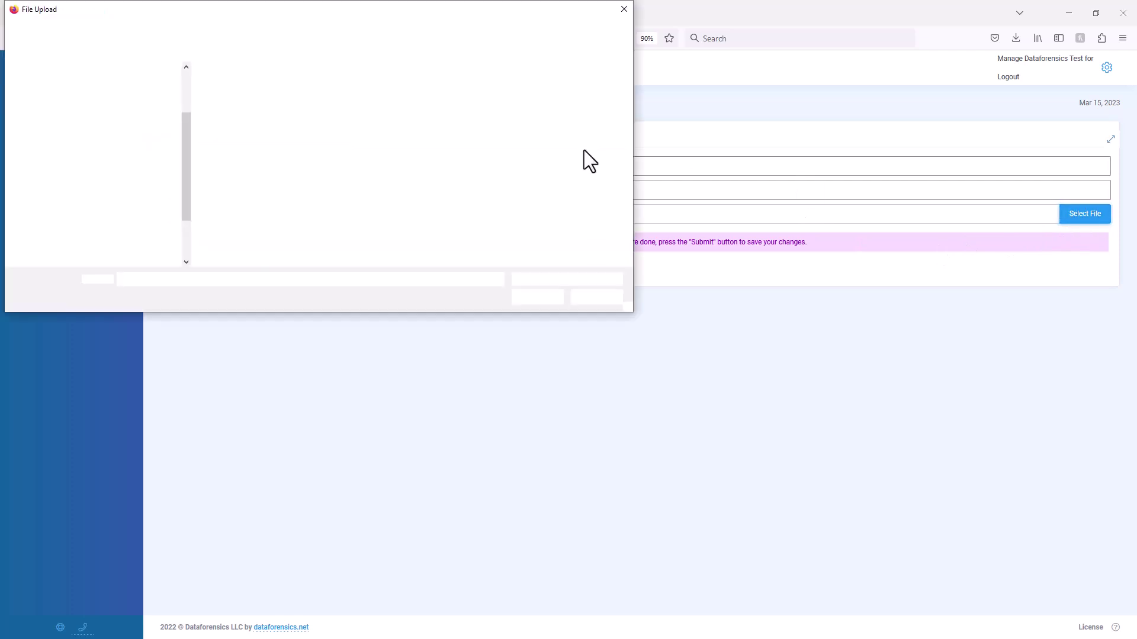
{"action": "left_click", "coordinate": [250, 86]}
{"action": "double_click", "coordinate": [250, 86]}
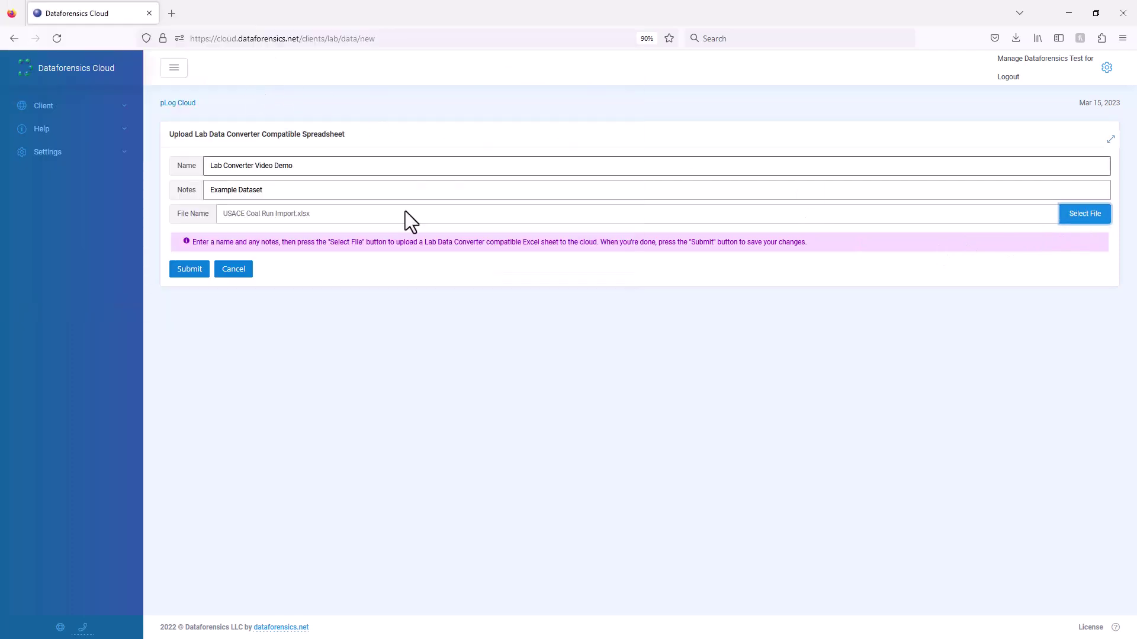
{"action": "left_click", "coordinate": [189, 270]}
{"action": "left_click", "coordinate": [672, 364]}
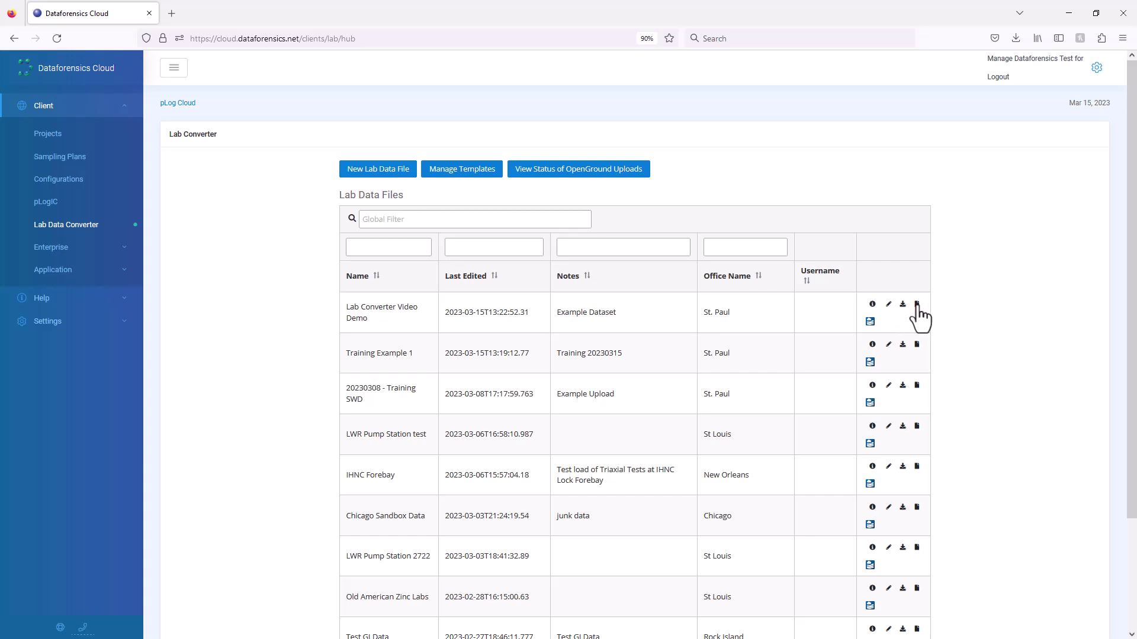
Send Lab Converter Video Demo to the USACE instance's zz_USACE Training Lab Converter project with the OpenGround USACE template, and view the upload status
{"action": "left_click", "coordinate": [869, 321]}
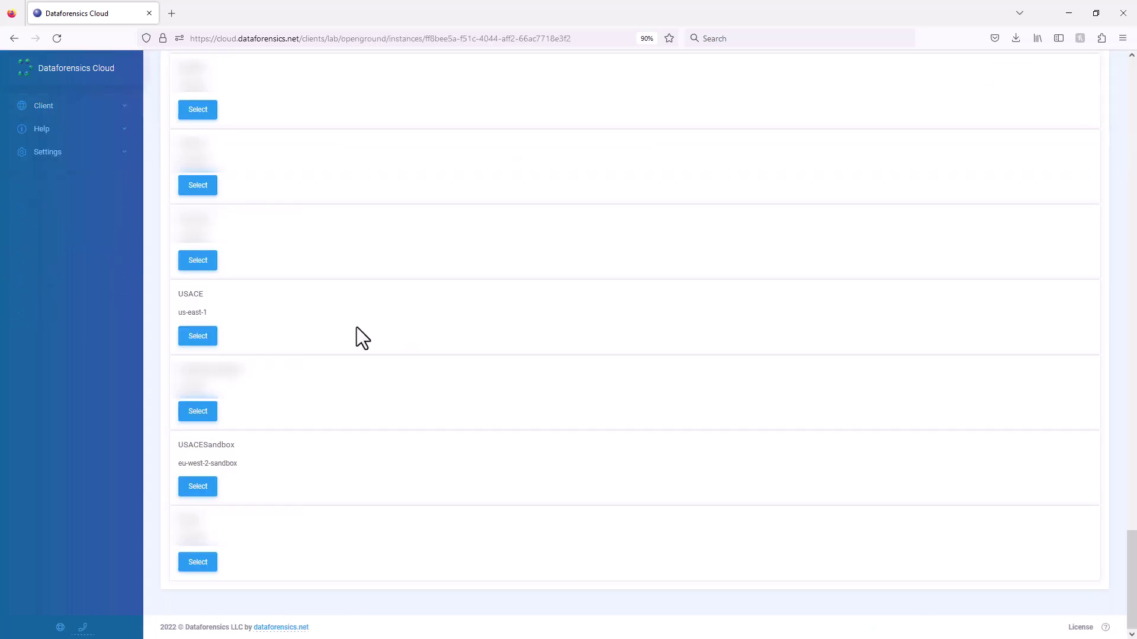
{"action": "left_click", "coordinate": [199, 336]}
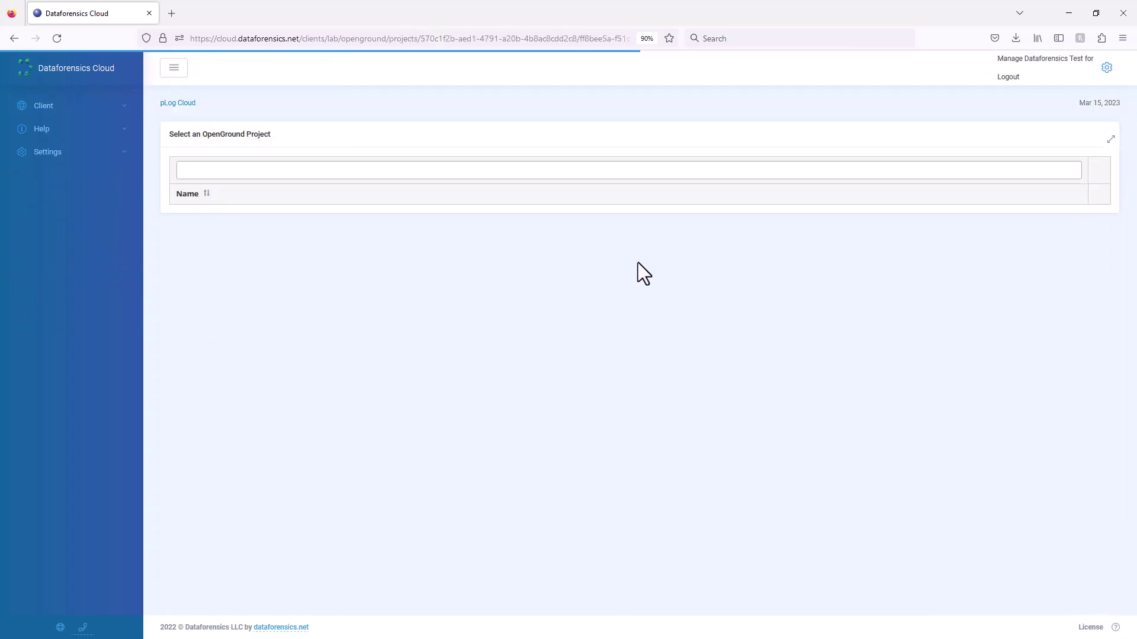
{"action": "left_click", "coordinate": [213, 170]}
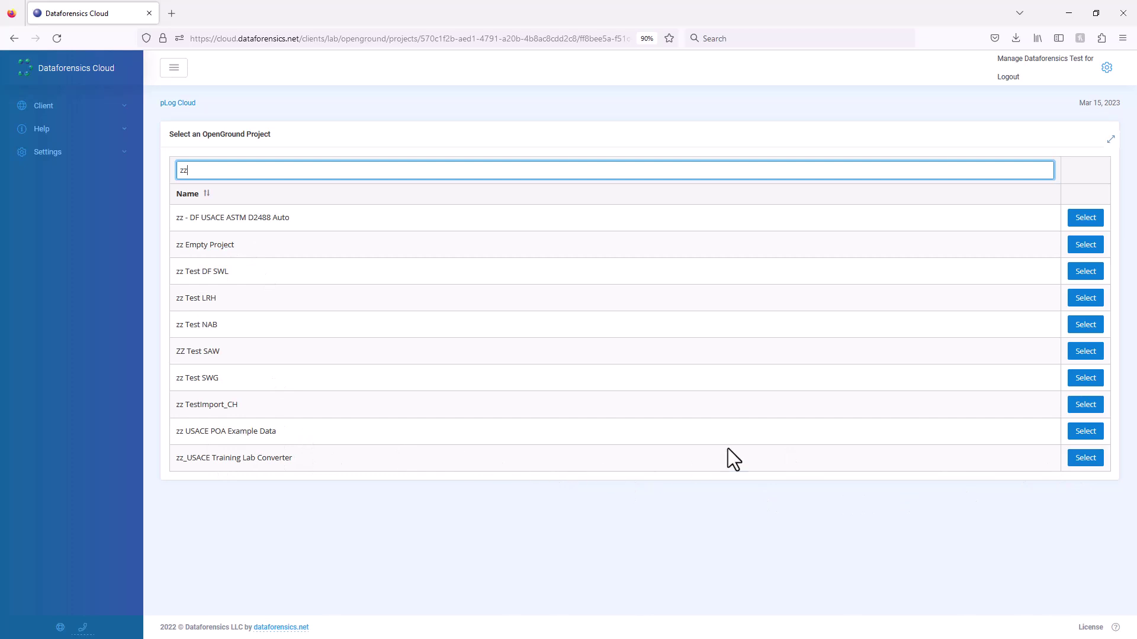
{"action": "left_click", "coordinate": [1086, 459]}
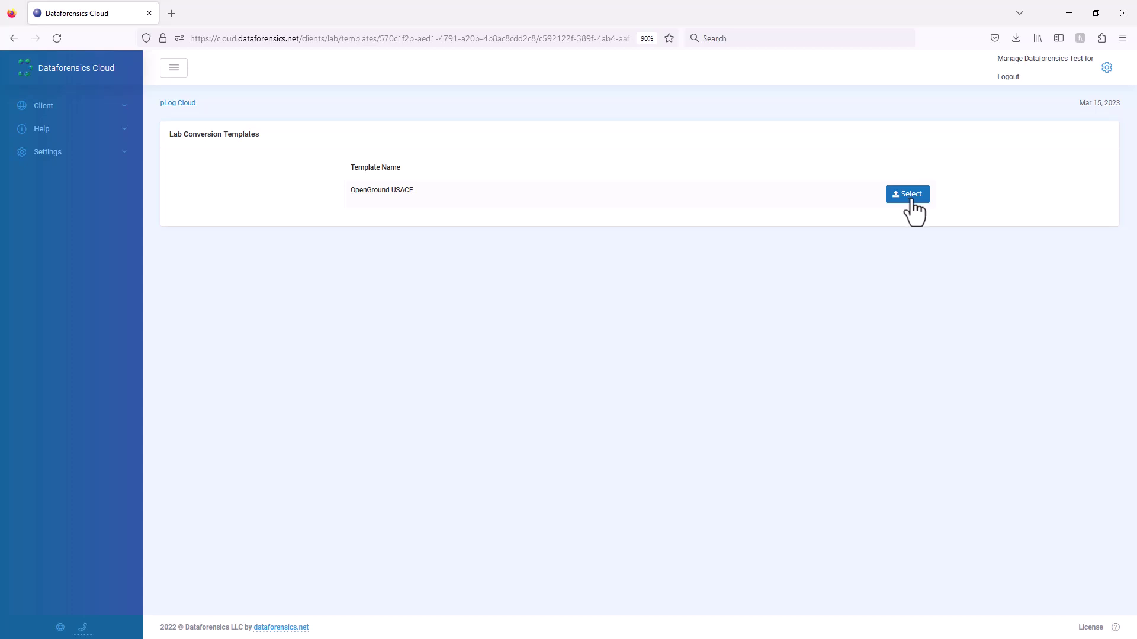
{"action": "left_click", "coordinate": [912, 199]}
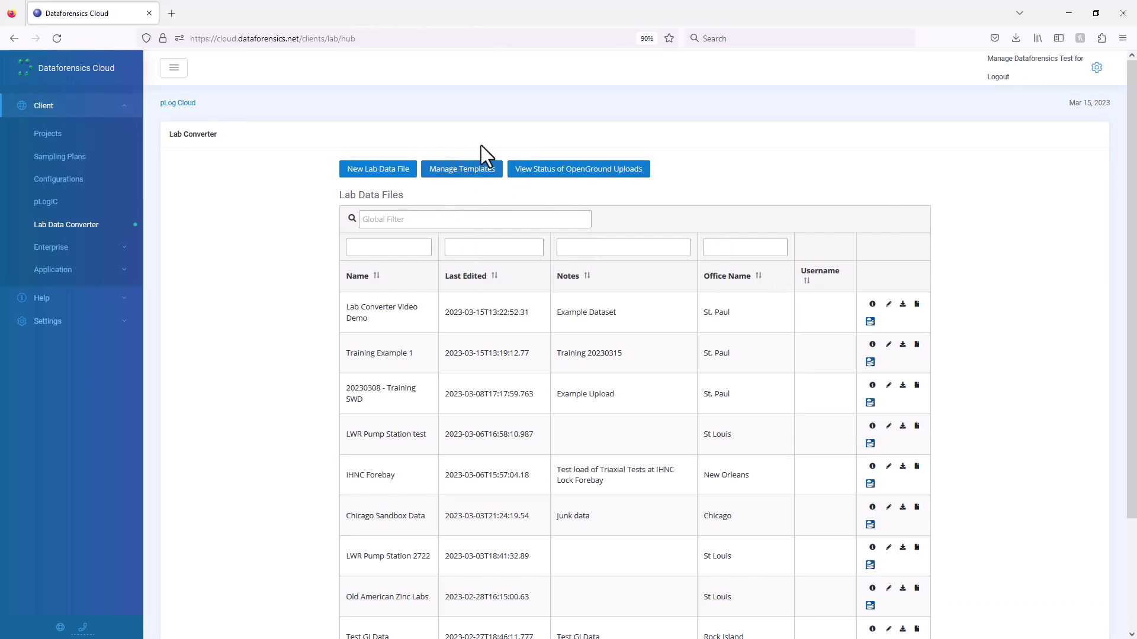
{"action": "left_click", "coordinate": [570, 178]}
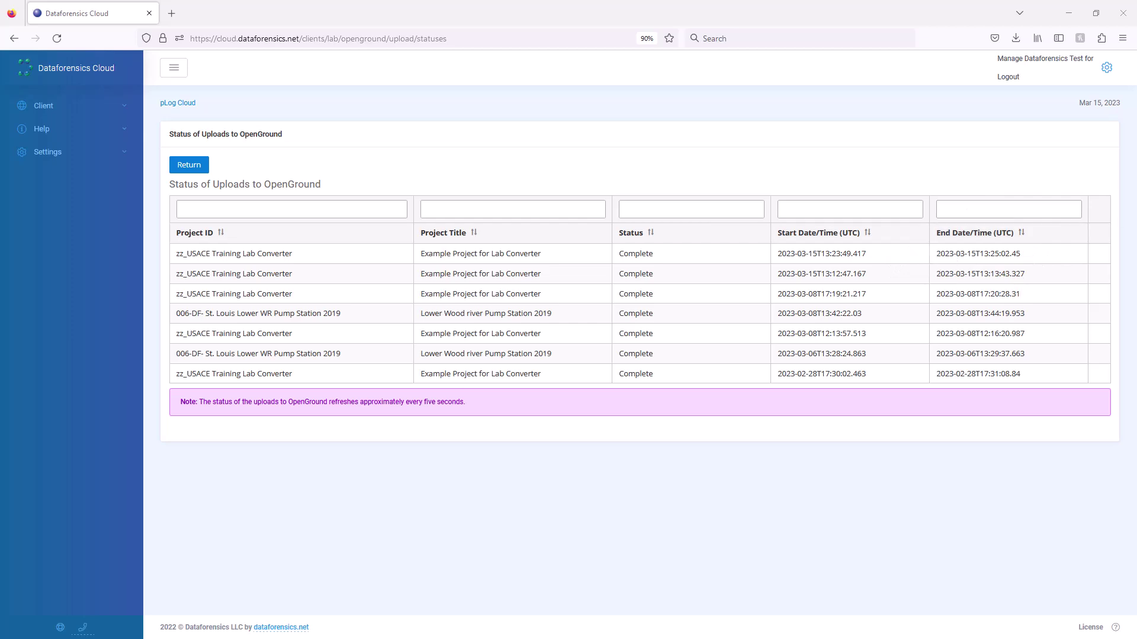
Switch to OpenGround Cloud Professional and filter the projects list to project IDs containing zz
{"action": "left_click_drag", "start_coordinate": [1136, 83], "coordinate": [545, 137]}
{"action": "double_click", "coordinate": [545, 137]}
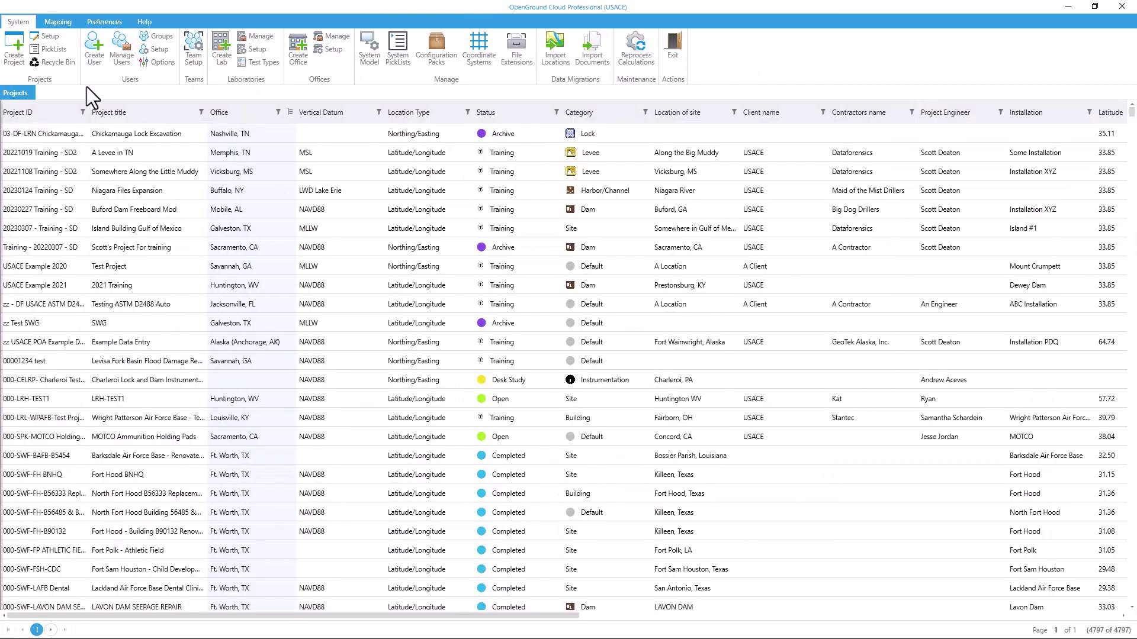
{"action": "left_click", "coordinate": [82, 112]}
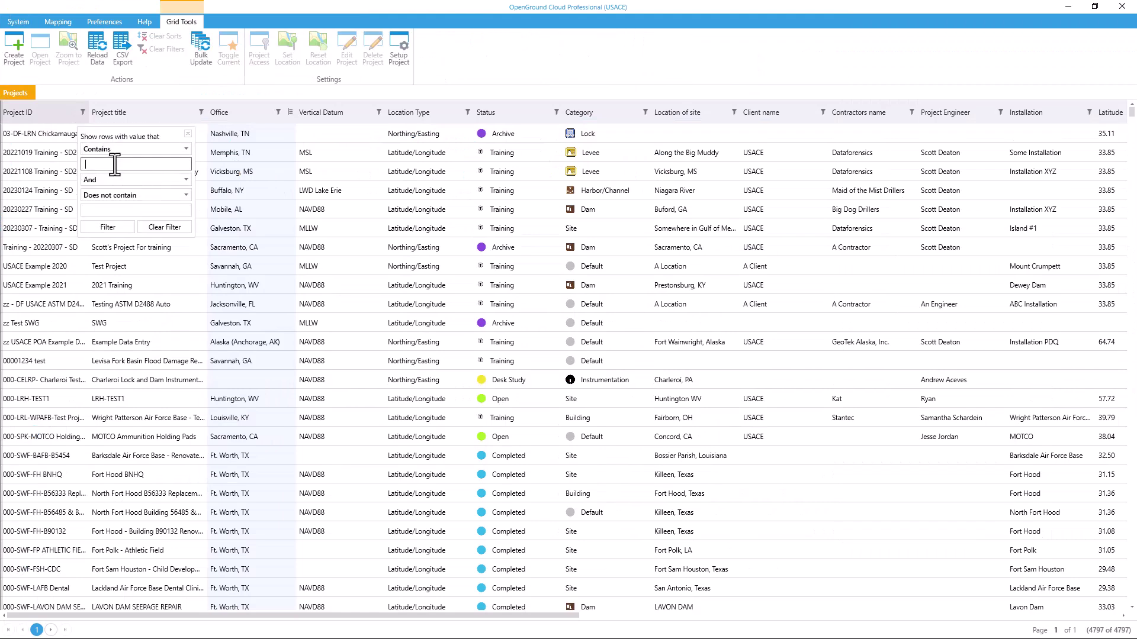
{"action": "left_click", "coordinate": [118, 224]}
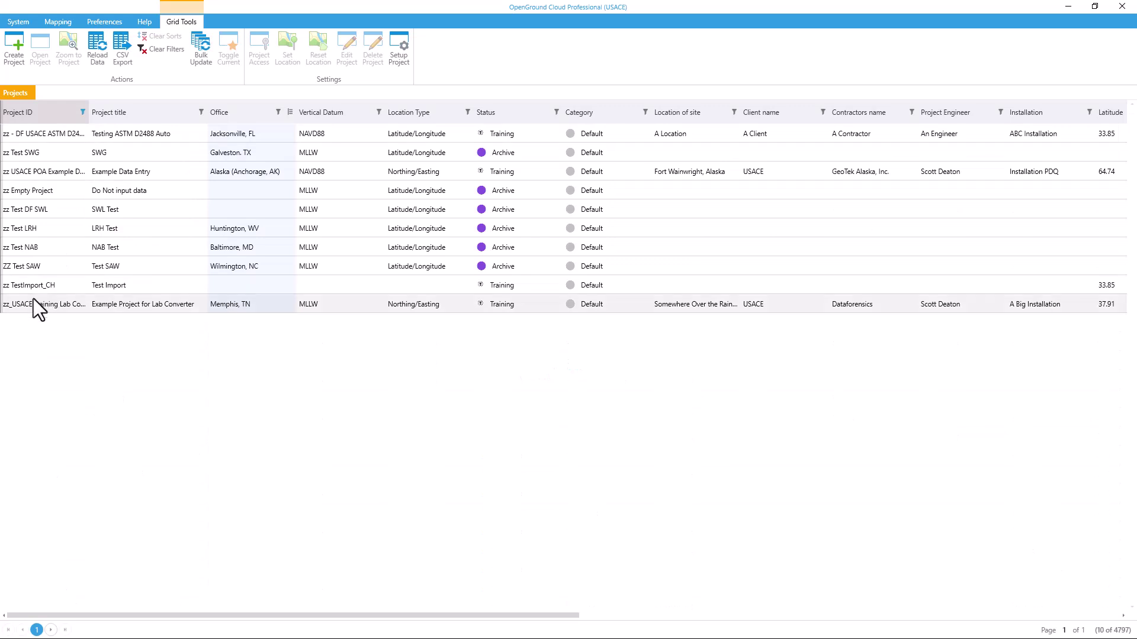
Open the zz_USACE Training Lab Converter project and expand its Soils and Rocks group under Samples and Lab Tests
{"action": "left_click", "coordinate": [34, 301]}
{"action": "double_click", "coordinate": [48, 302]}
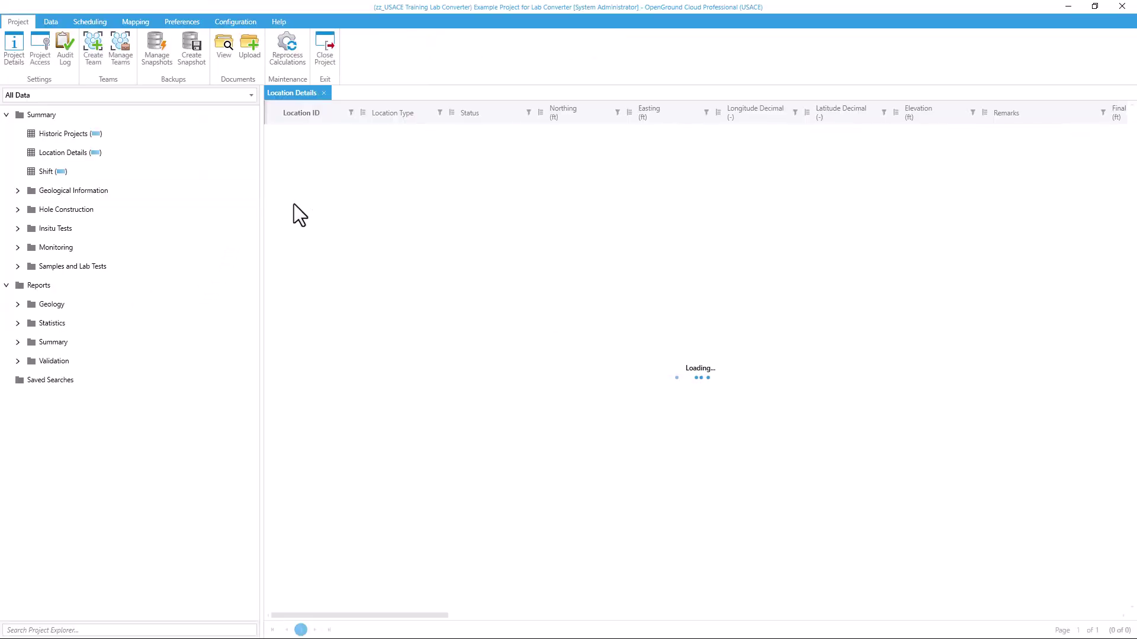
{"action": "double_click", "coordinate": [55, 266]}
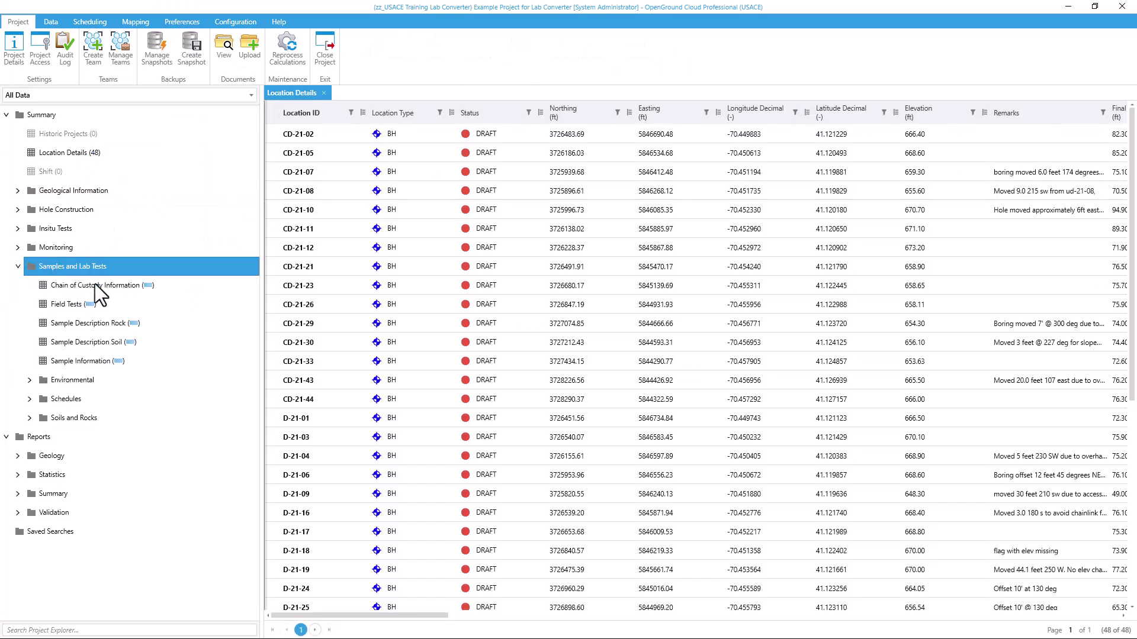
{"action": "left_click", "coordinate": [55, 421]}
{"action": "double_click", "coordinate": [55, 423]}
{"action": "scroll", "coordinate": [152, 332], "scroll_direction": "down", "scroll_amount": 7}
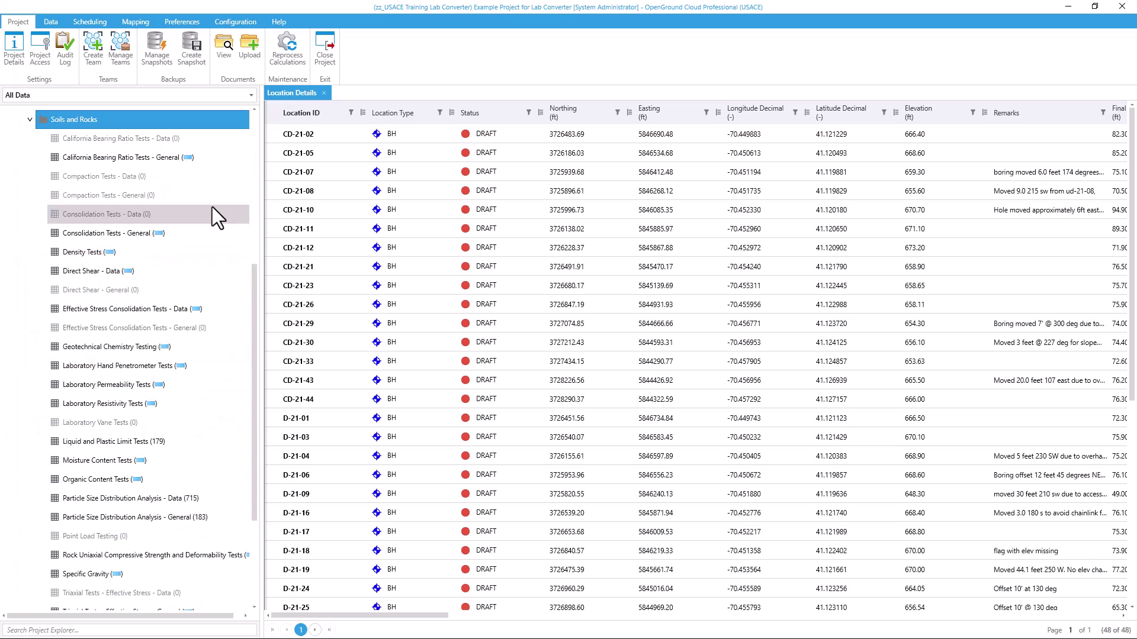
Open the Consolidation Tests - General, Liquid and Plastic Limit Tests, Moisture Content Tests and Particle Size Distribution Analysis - General grids
{"action": "left_click", "coordinate": [122, 232]}
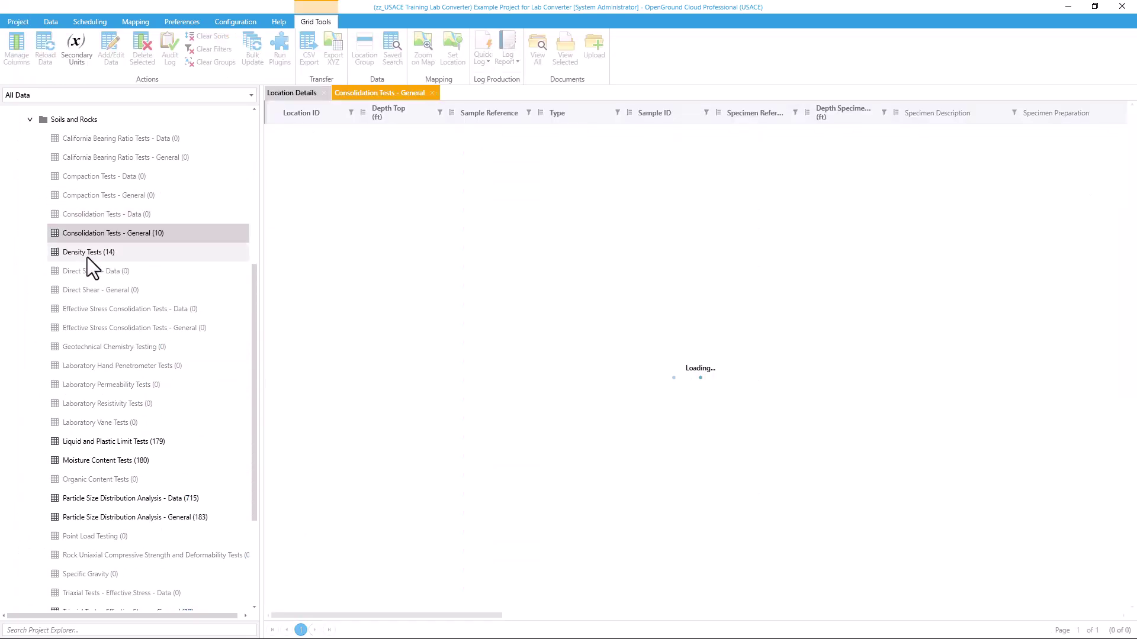
{"action": "left_click", "coordinate": [87, 255]}
{"action": "left_click", "coordinate": [115, 439]}
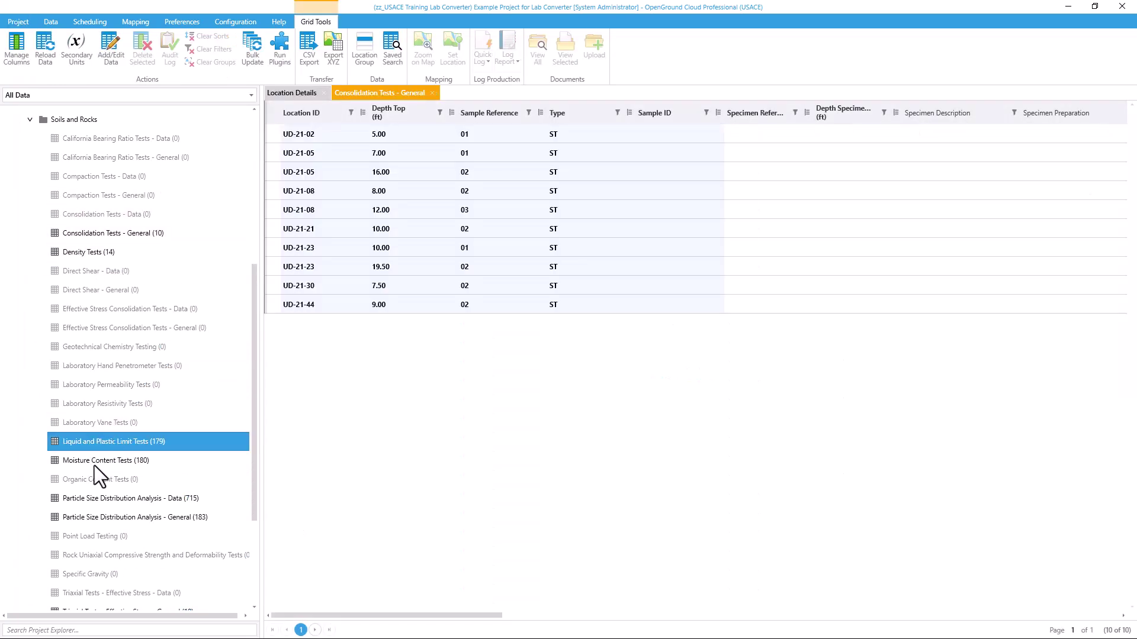
{"action": "left_click", "coordinate": [95, 463]}
{"action": "left_click", "coordinate": [146, 518]}
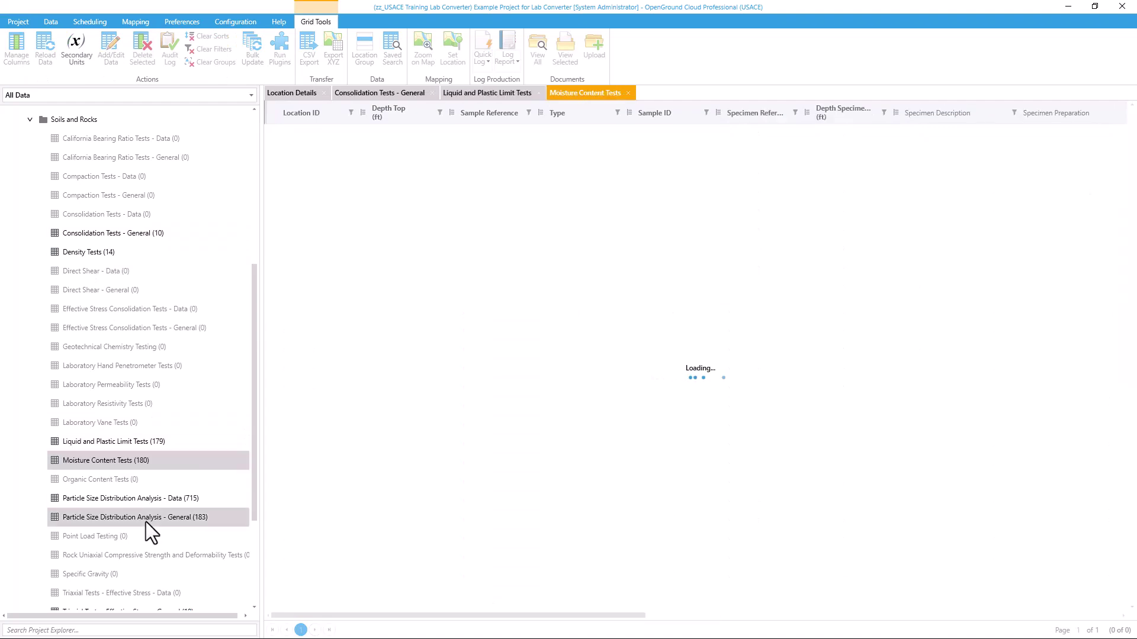
Open the general grids for the effective stress and total stress triaxial tests
{"action": "scroll", "coordinate": [176, 515], "scroll_direction": "down", "scroll_amount": 3}
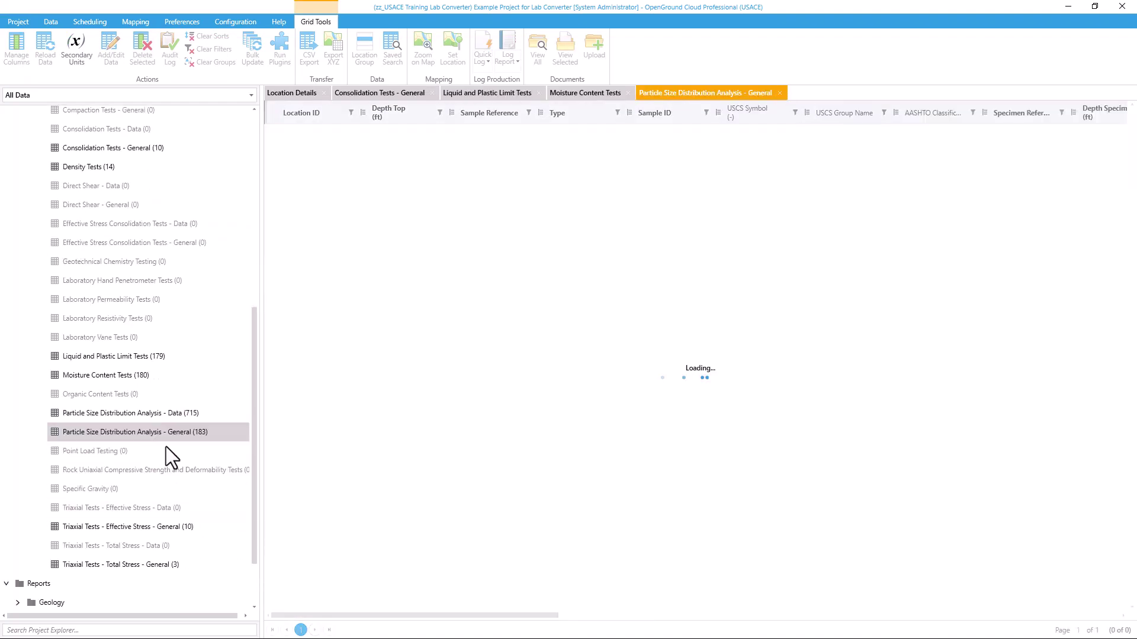
{"action": "left_click", "coordinate": [130, 410]}
{"action": "left_click", "coordinate": [149, 527]}
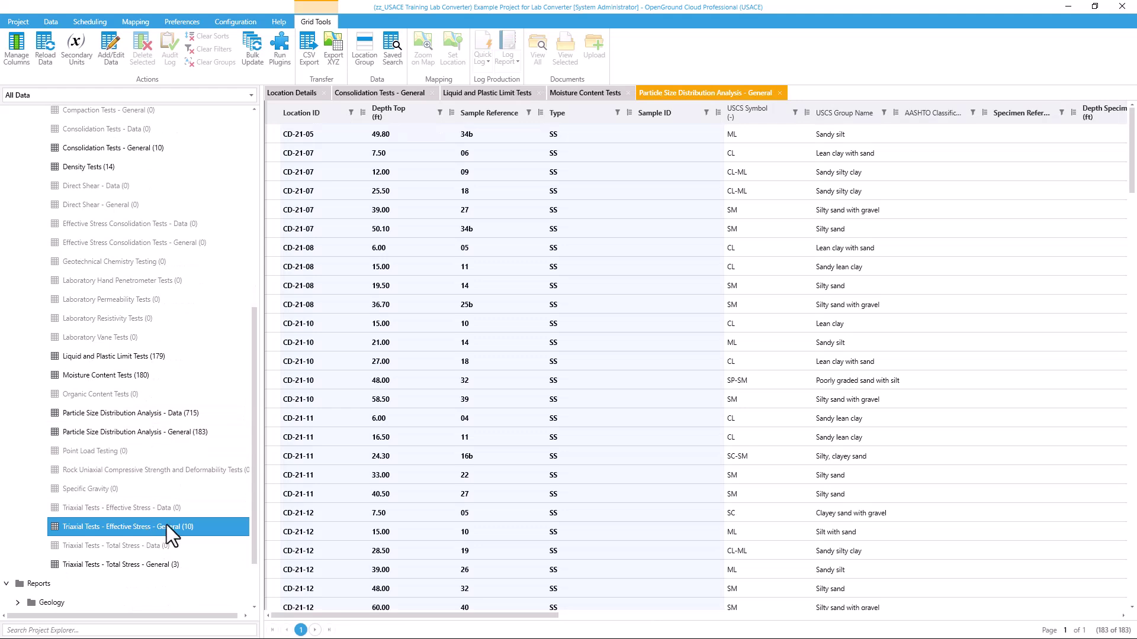
{"action": "left_click", "coordinate": [137, 566]}
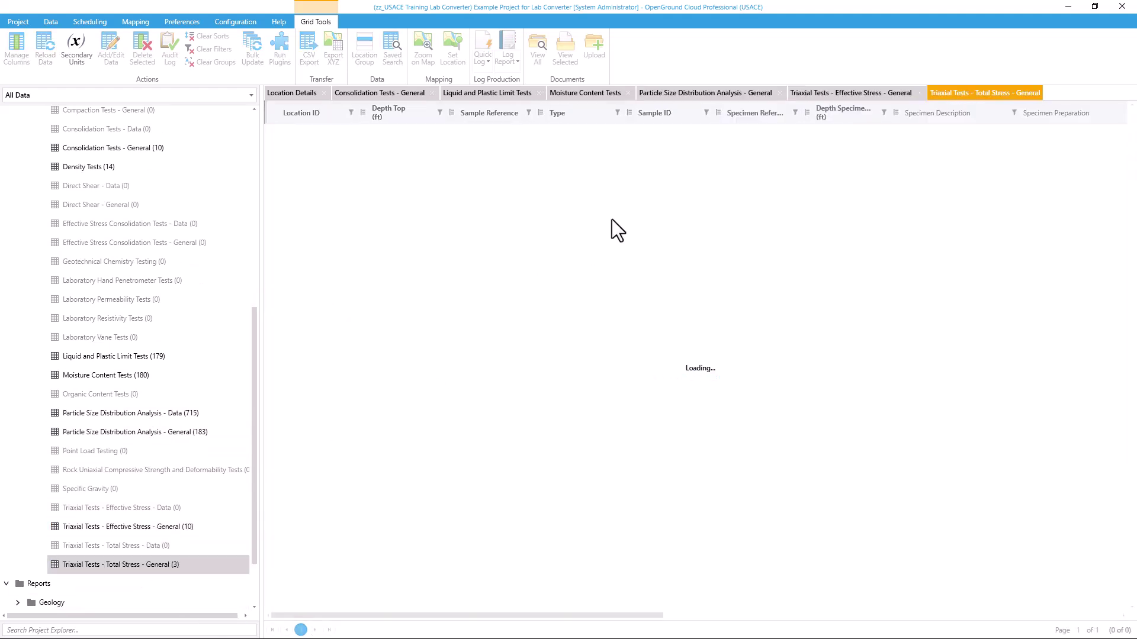
Review the imported moisture contents and the liquid and plastic limit results, closing each grid once checked
{"action": "left_click", "coordinate": [581, 93]}
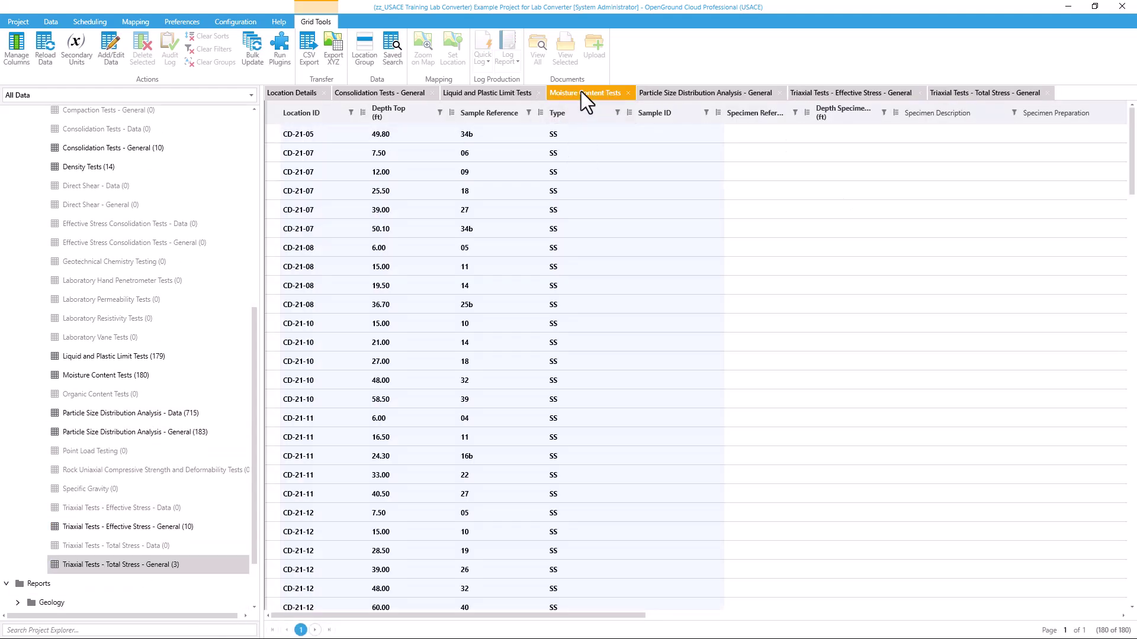
{"action": "left_click_drag", "start_coordinate": [546, 612], "coordinate": [719, 625]}
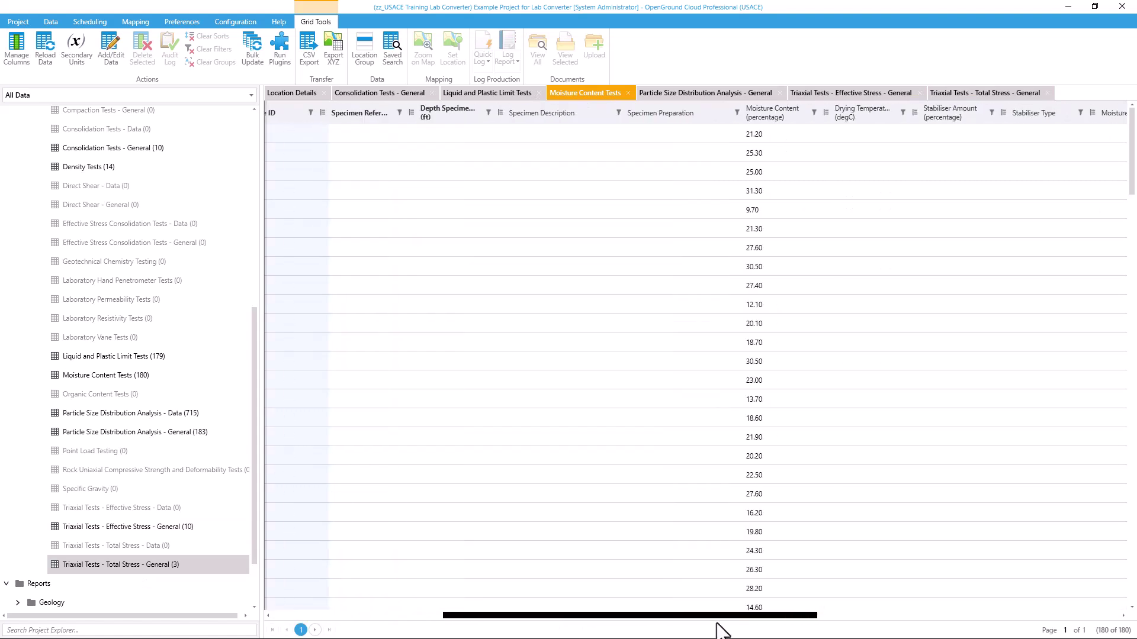
{"action": "left_click", "coordinate": [627, 93]}
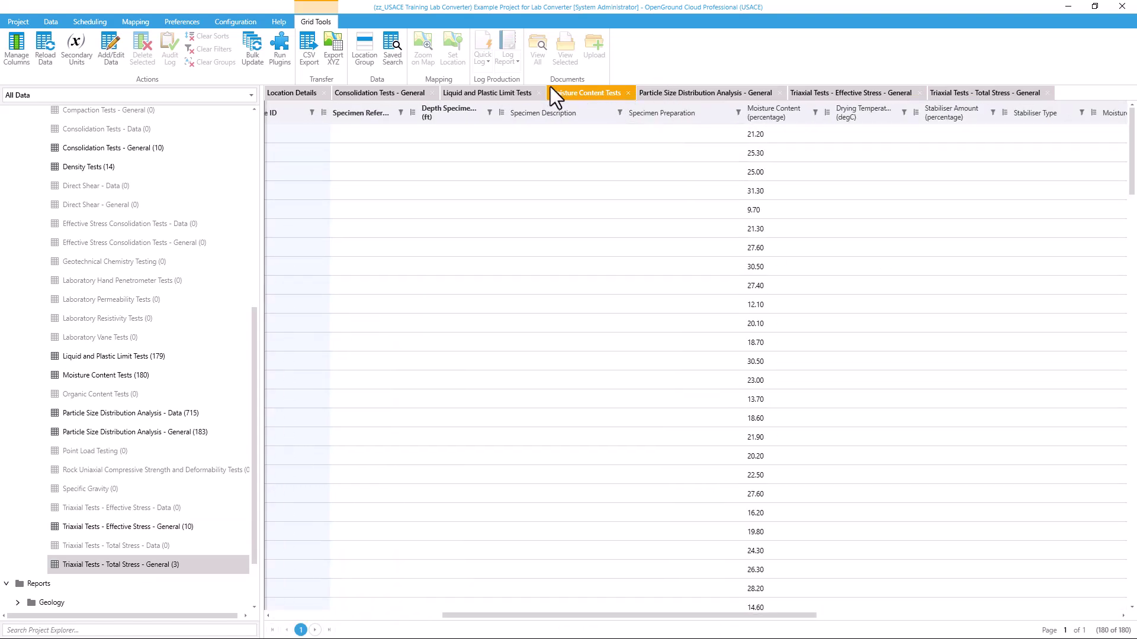
{"action": "left_click_drag", "start_coordinate": [675, 616], "coordinate": [912, 628]}
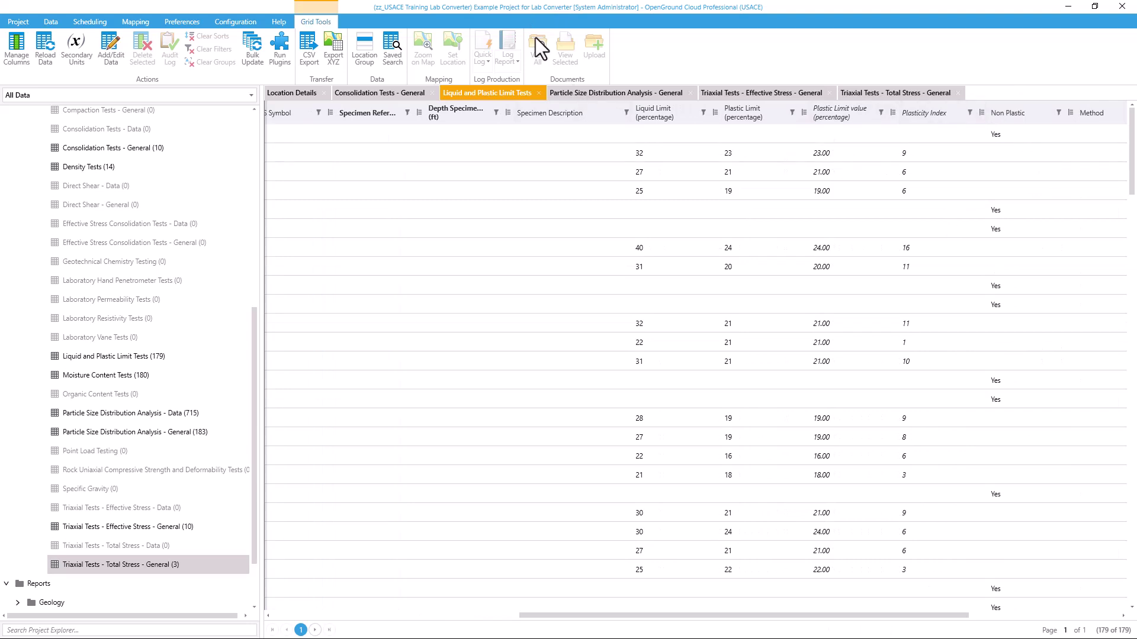
{"action": "left_click", "coordinate": [540, 93]}
Review the particle size percentages and close that grid, then examine the initial voids ratio and method columns of the consolidation tests
{"action": "left_click", "coordinate": [550, 94]}
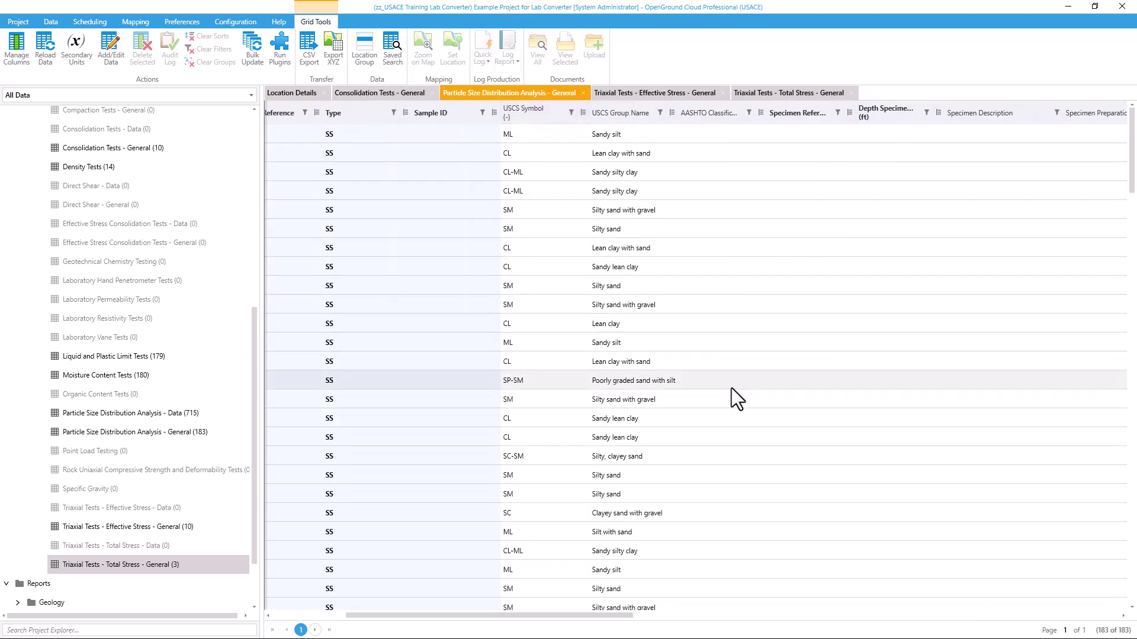
{"action": "left_click_drag", "start_coordinate": [621, 617], "coordinate": [959, 599]}
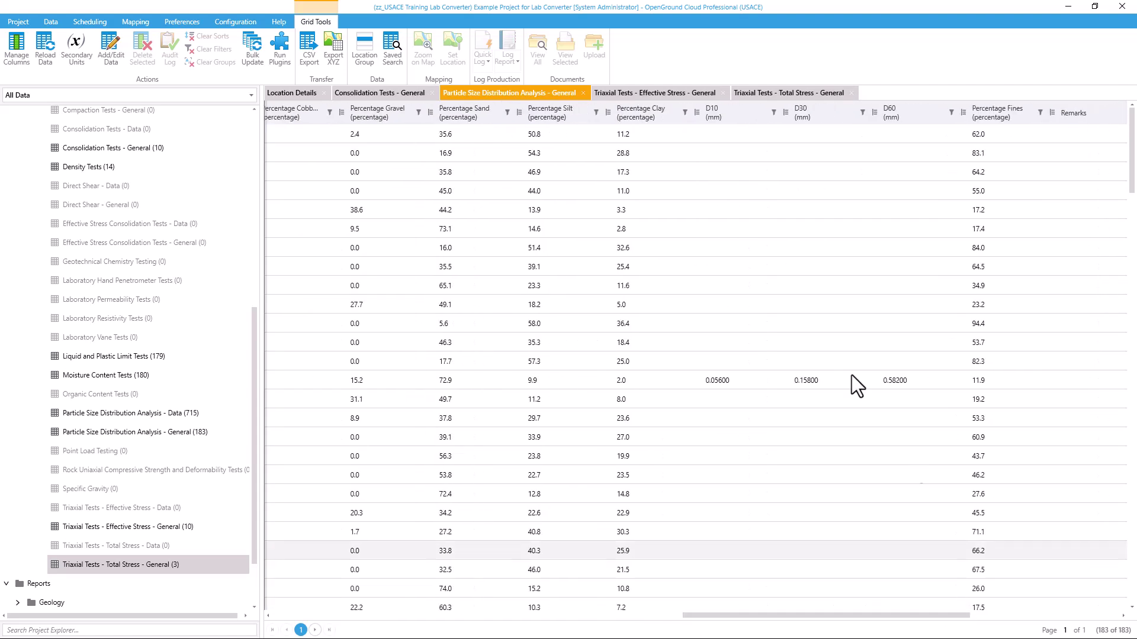
{"action": "left_click", "coordinate": [583, 93]}
{"action": "left_click_drag", "start_coordinate": [454, 616], "coordinate": [849, 614]}
{"action": "left_click_drag", "start_coordinate": [757, 616], "coordinate": [965, 631]}
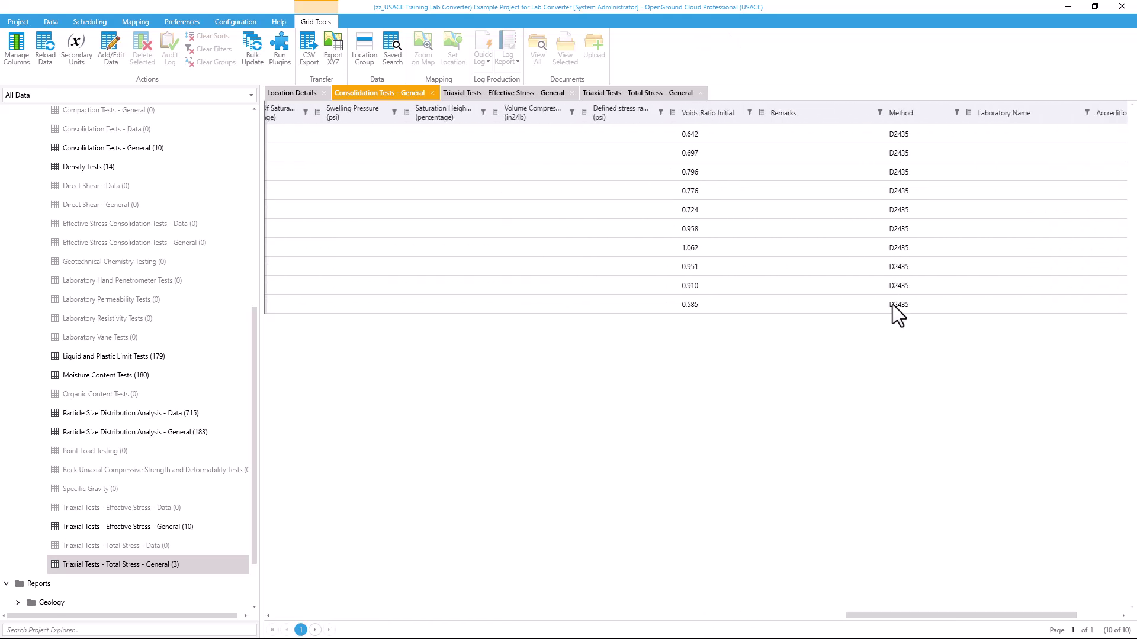
Review the effective stress triaxial records and the cohesion intercept and friction angle columns of the total stress triaxial tests
{"action": "left_click", "coordinate": [516, 96]}
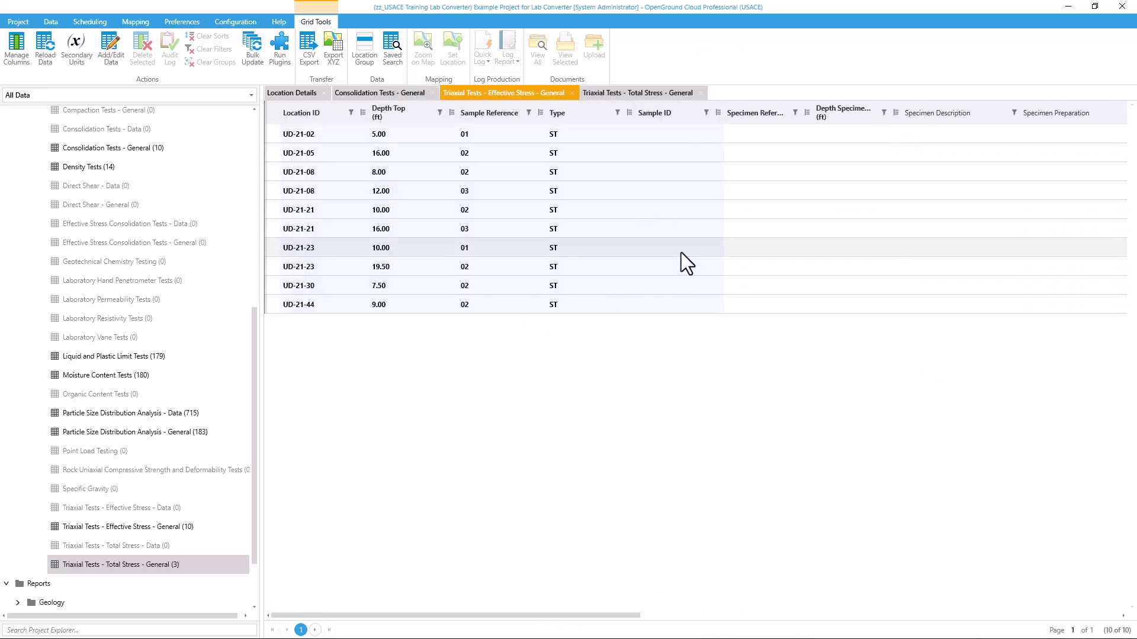
{"action": "left_click_drag", "start_coordinate": [608, 628], "coordinate": [754, 613]}
{"action": "left_click", "coordinate": [663, 94]}
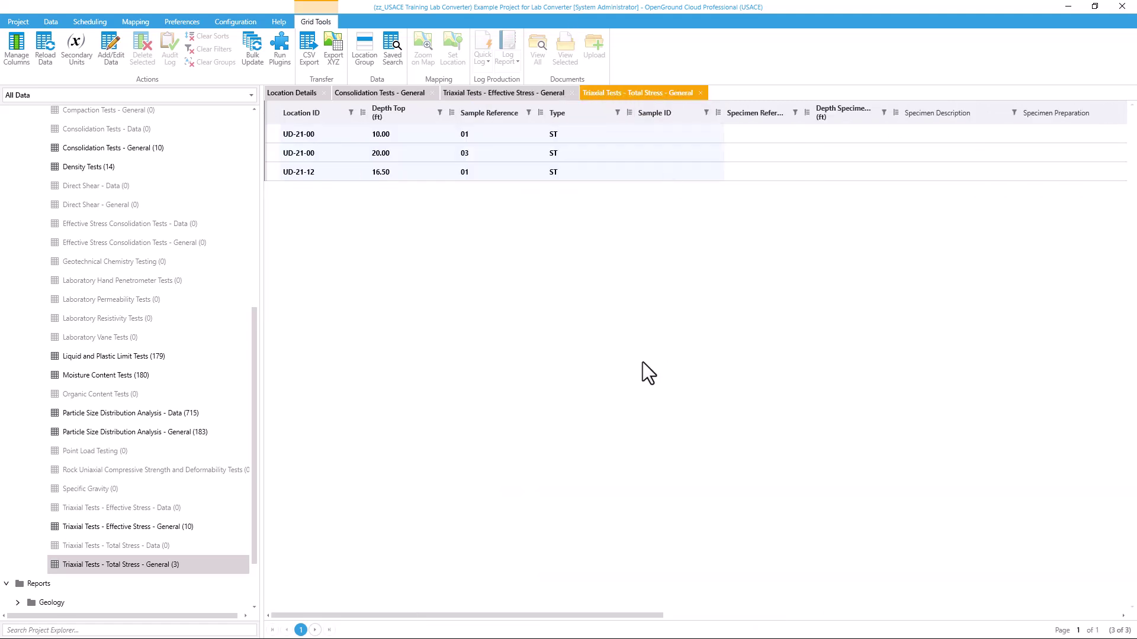
{"action": "left_click_drag", "start_coordinate": [557, 614], "coordinate": [1057, 500]}
{"action": "left_click_drag", "start_coordinate": [1028, 613], "coordinate": [1122, 614]}
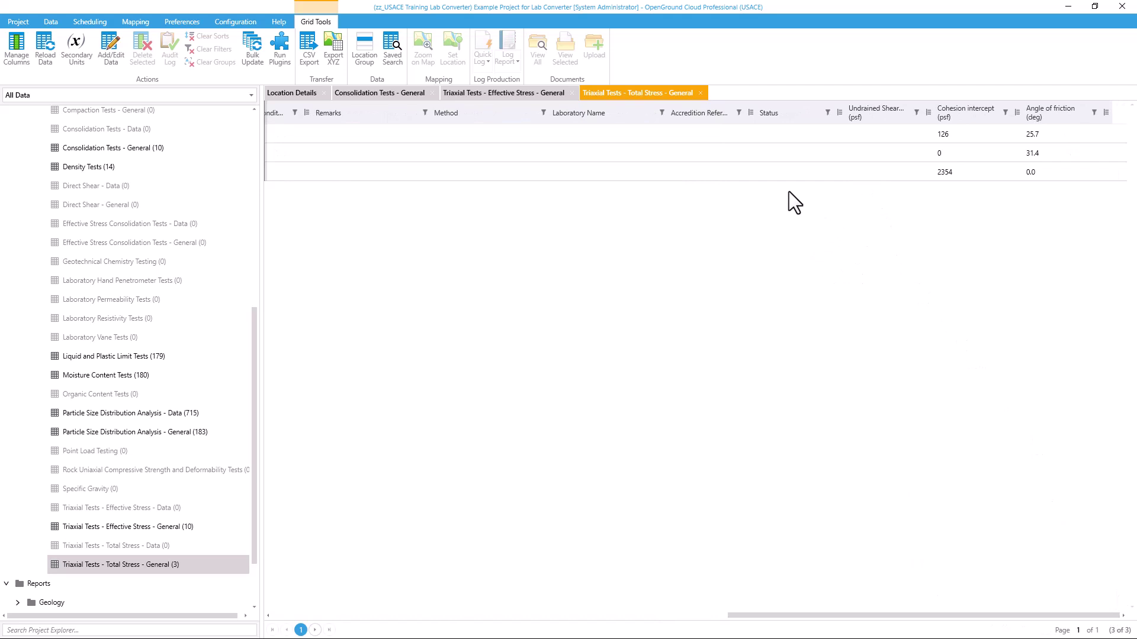